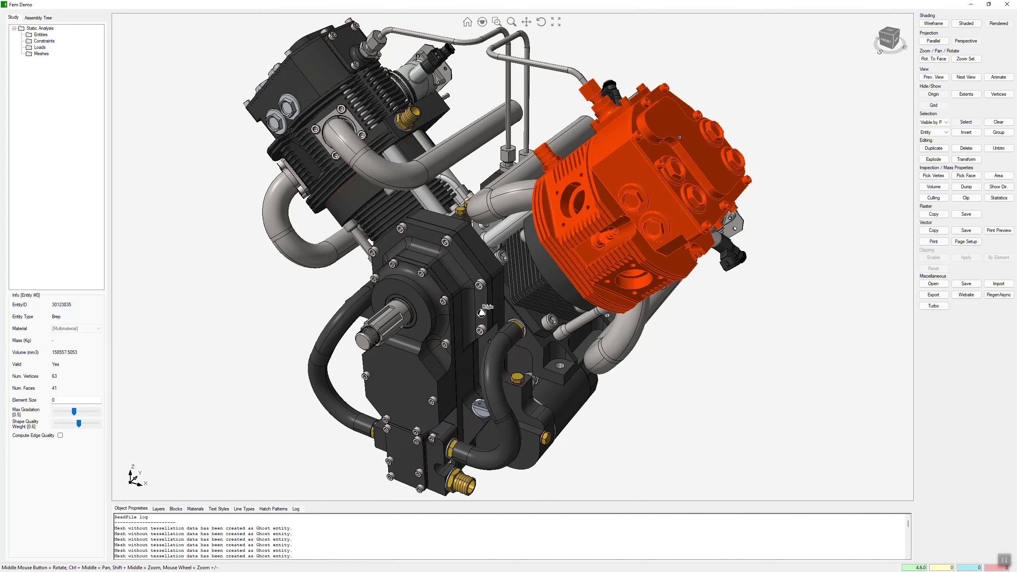
Step: Isolate the right cylinder head's rocker-box cover for editing via Edit Assembly
right_click(680, 133)
left_click(700, 160)
right_click(685, 149)
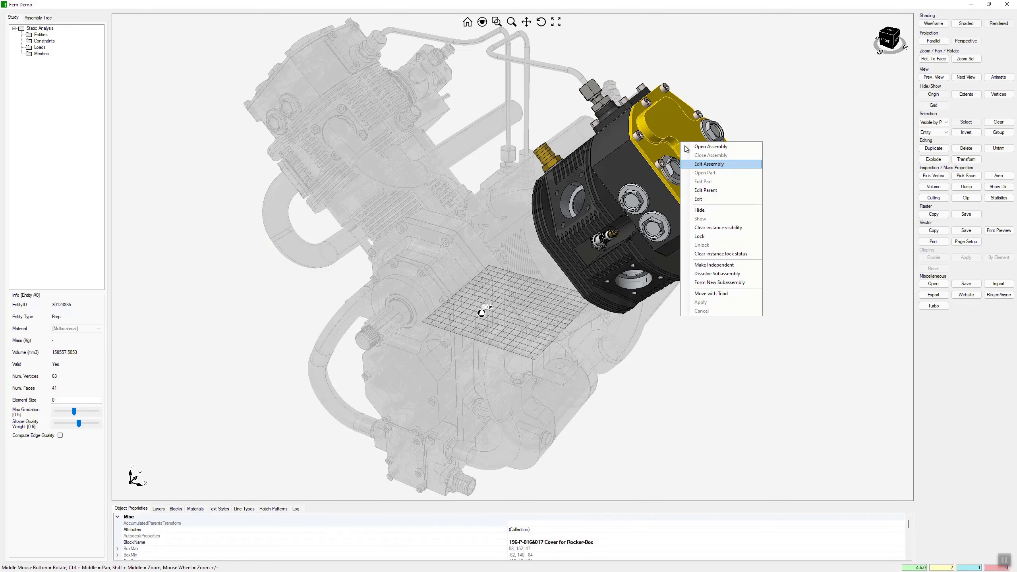
left_click(700, 163)
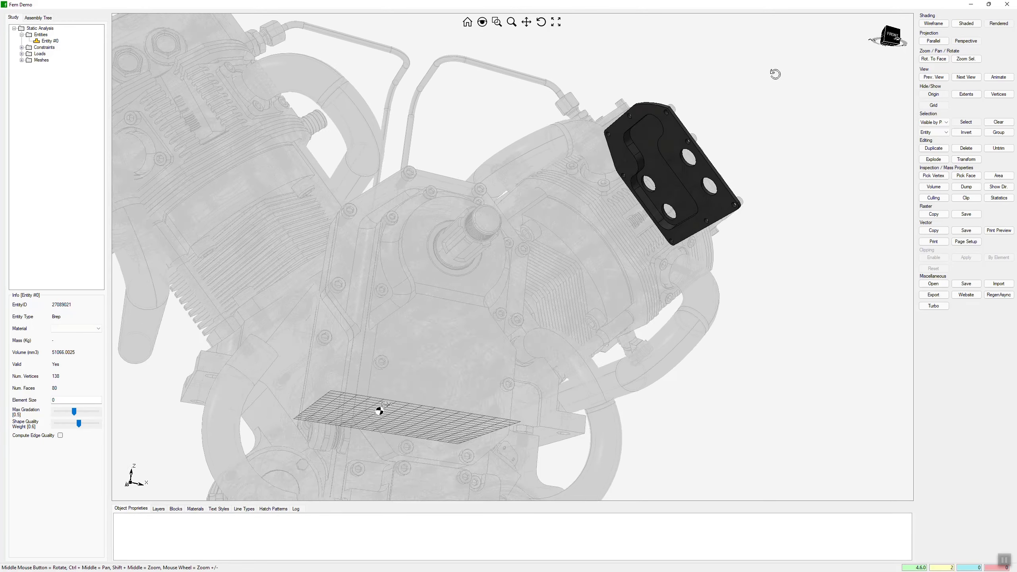
Step: Switch picking to Face mode and select the cover's inner pocket face
left_click(934, 132)
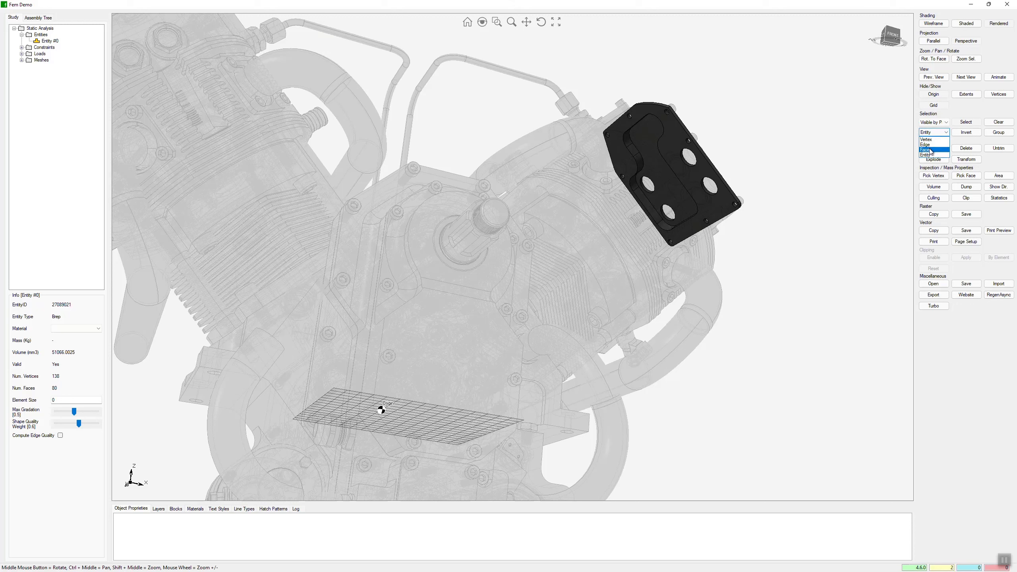
left_click(933, 145)
left_click(665, 162)
left_click(664, 161)
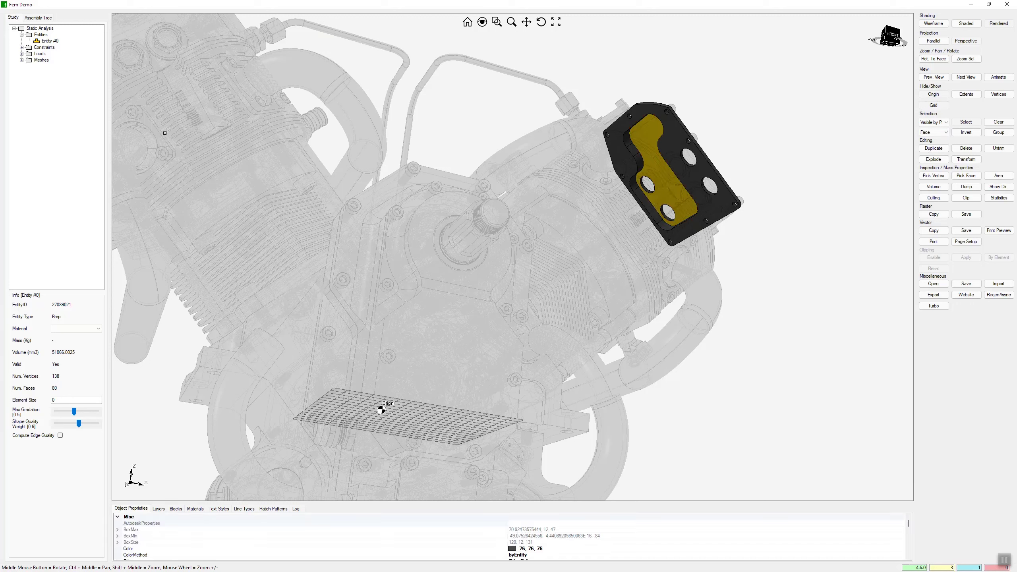
Step: Add a 100 N pressure load along Y on the selected pocket face
left_click(45, 56)
right_click(93, 53)
left_click(138, 66)
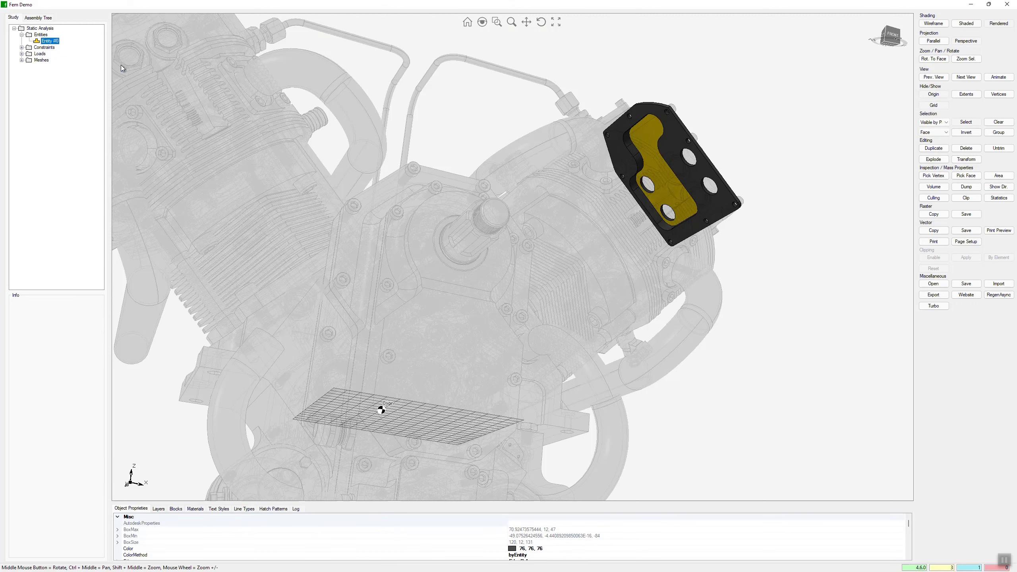
left_click(98, 60)
type("100")
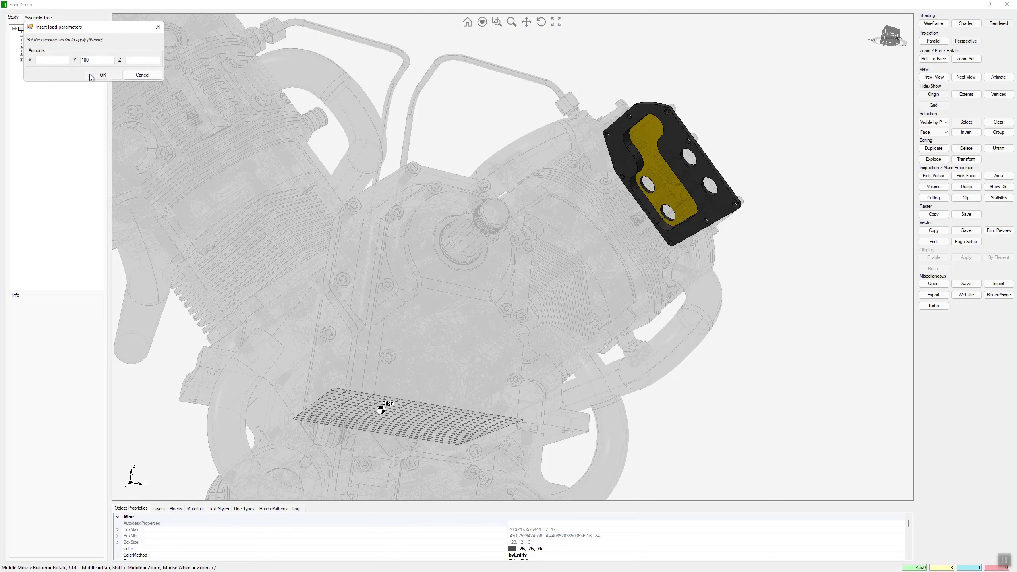
left_click(97, 75)
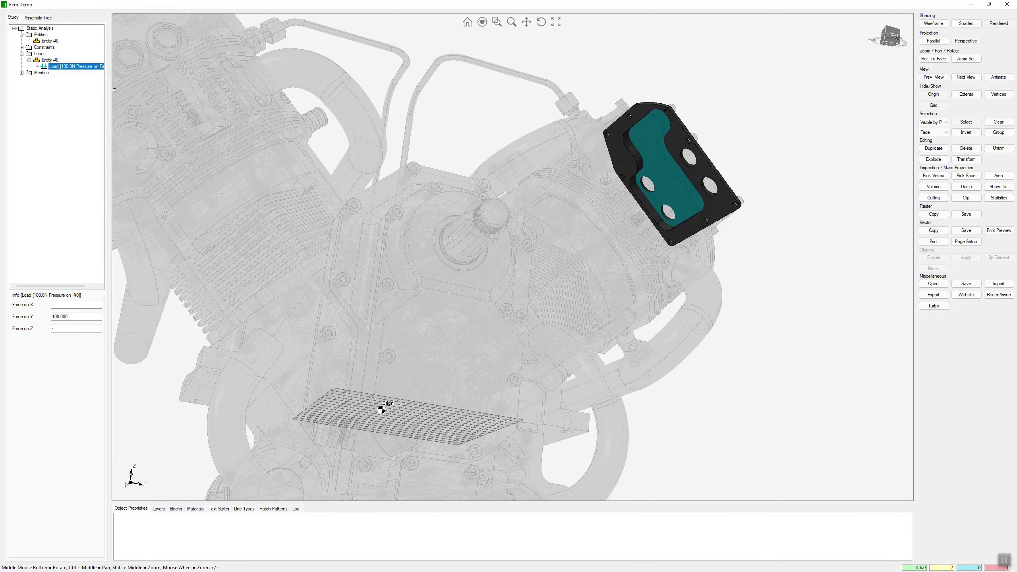
scroll(562, 150, "up", 5)
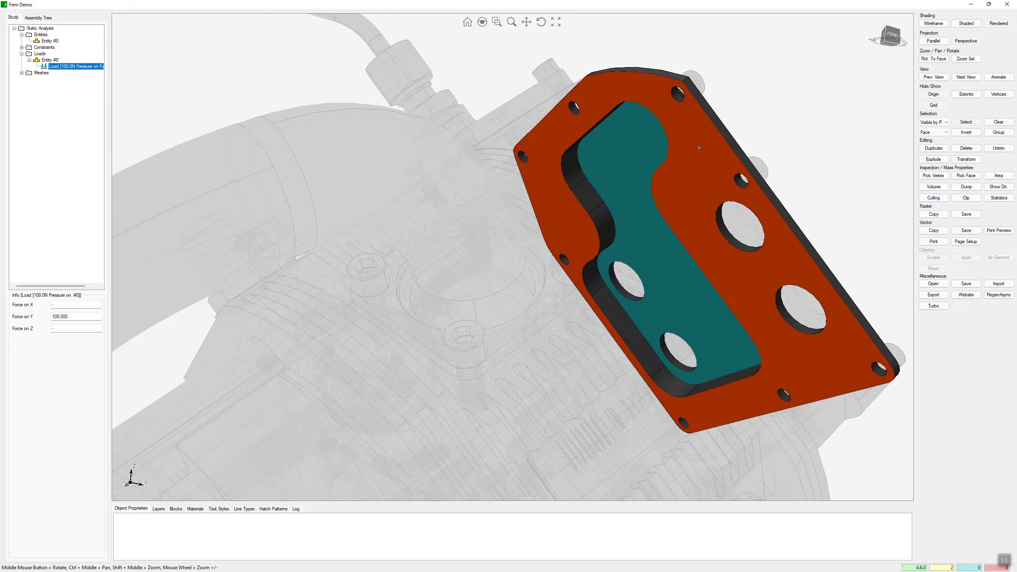
Step: Orbit face-on and add each bolt-hole face around the cover's rim to the selection
middle_click_drag(562, 150, 565, 150)
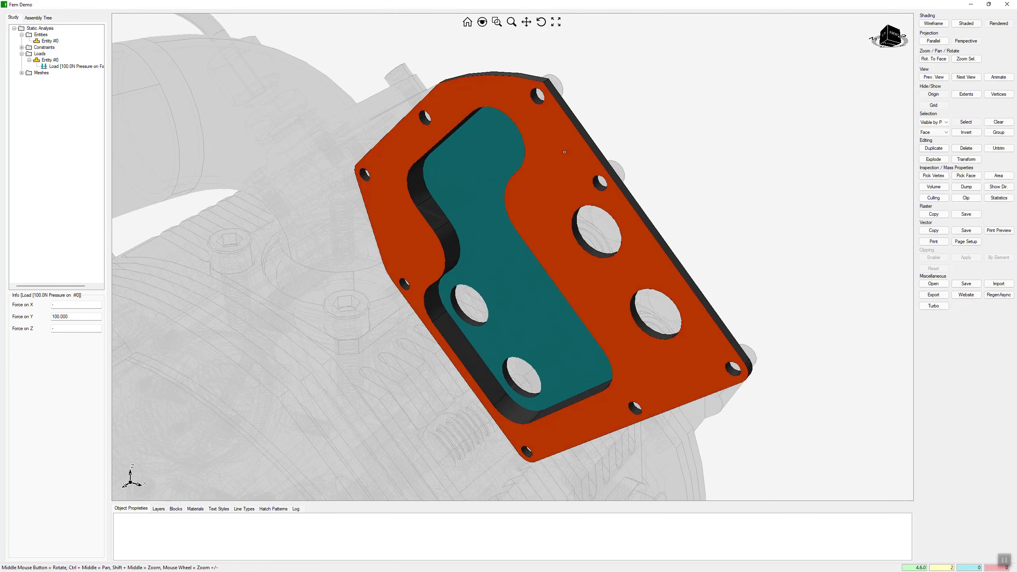
left_click(366, 177)
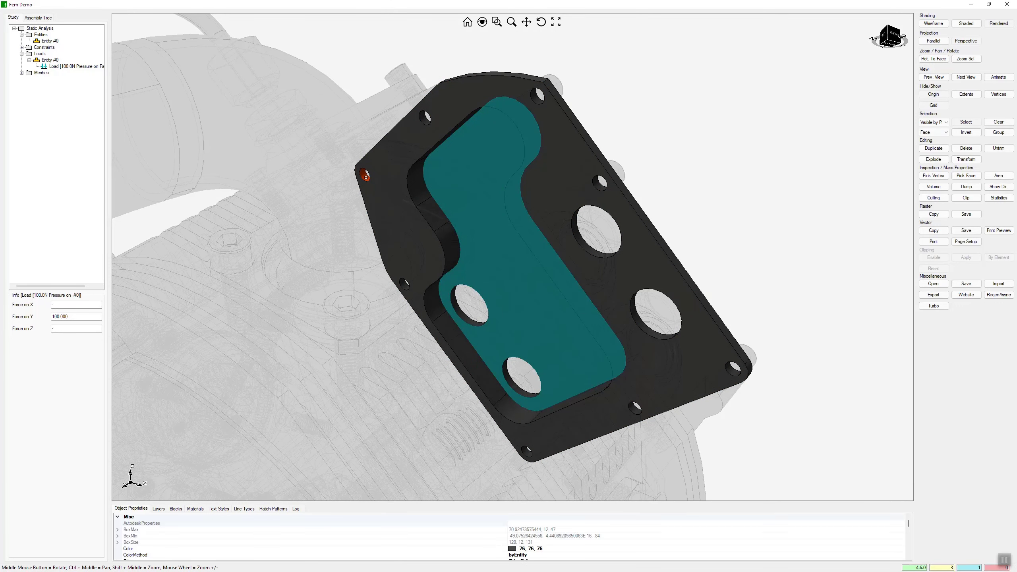
left_click(424, 118)
left_click(538, 96)
left_click(599, 183)
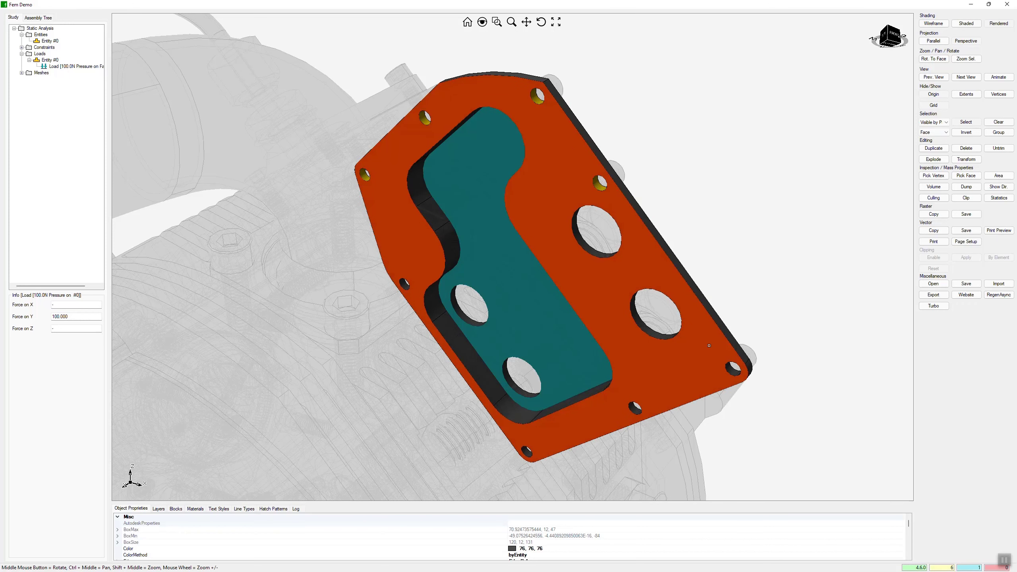
left_click(729, 373)
left_click(639, 408)
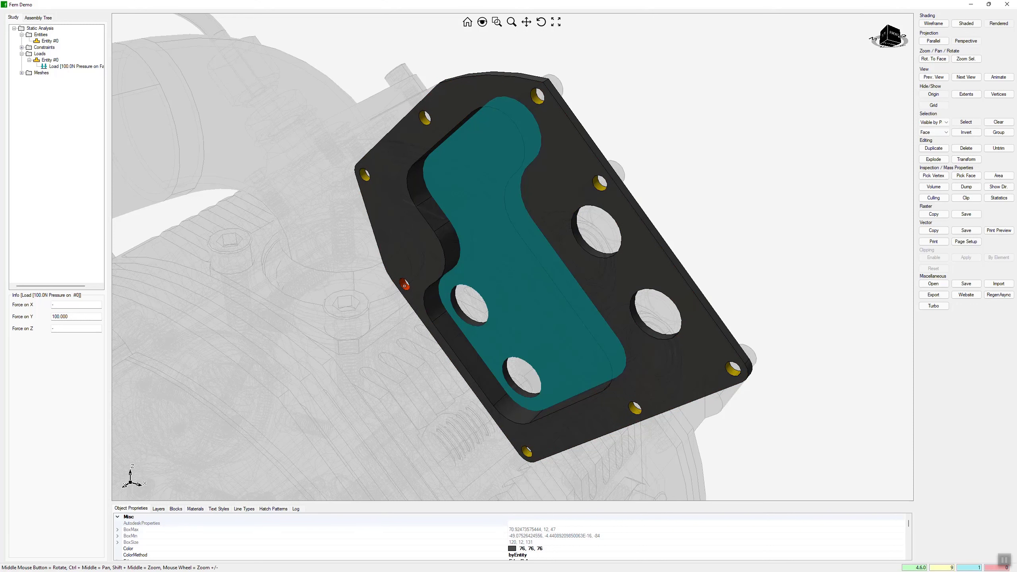
Step: Add a fixed constraint on the eight selected bolt-hole faces
right_click(52, 51)
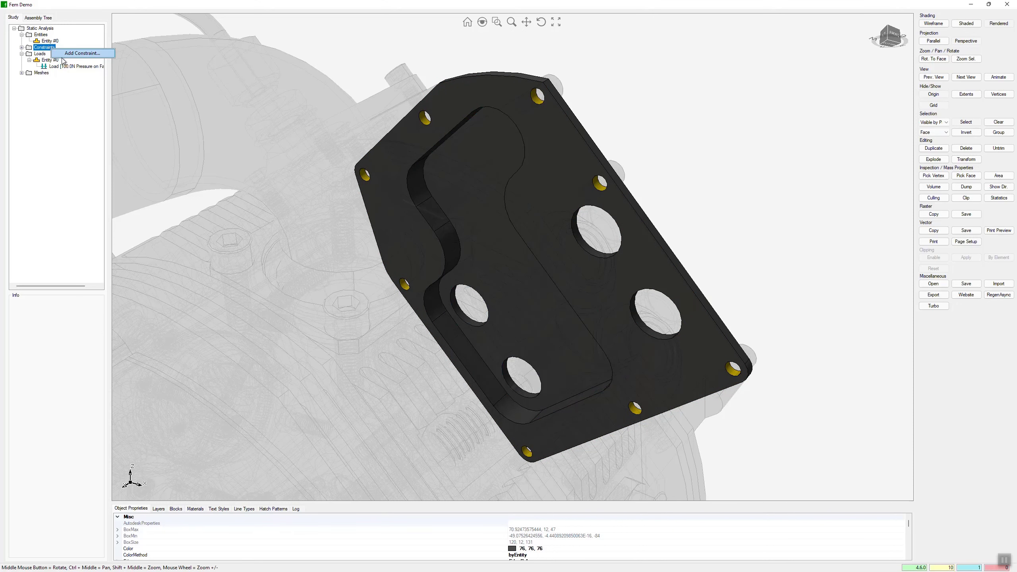
left_click(75, 60)
left_click(134, 102)
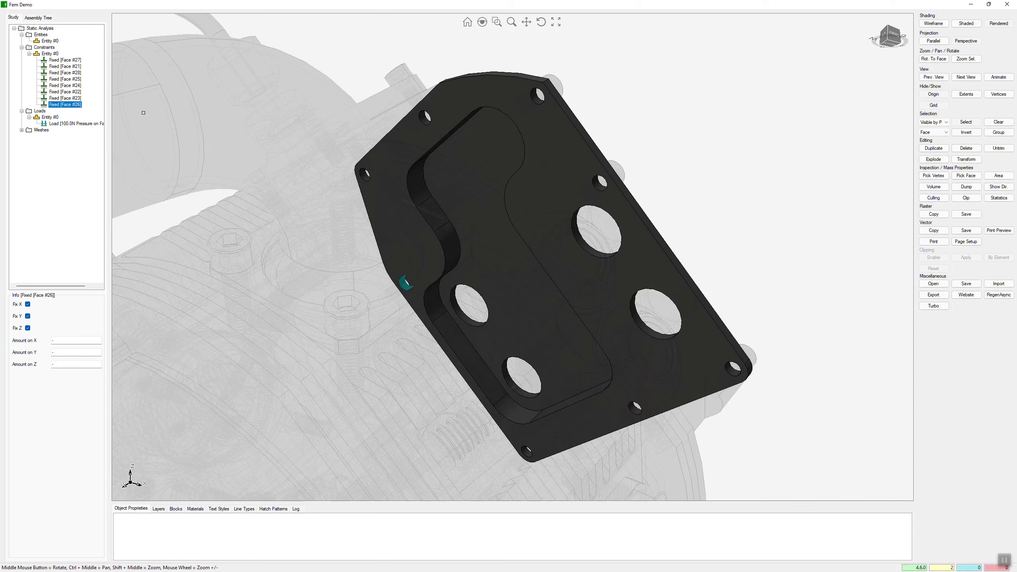
Step: Set Entity #0's material to Aluminium
left_click(51, 41)
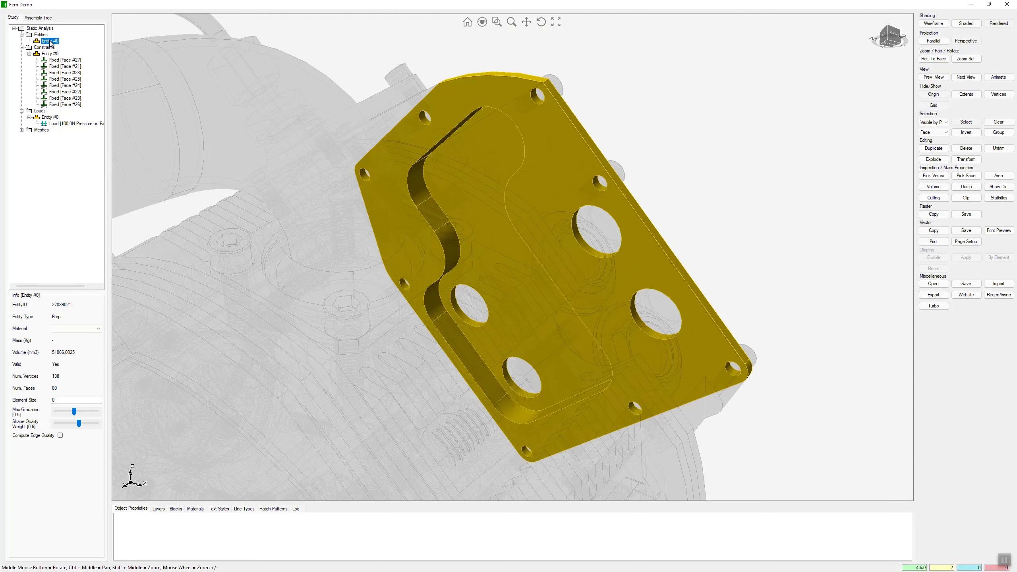
left_click(84, 329)
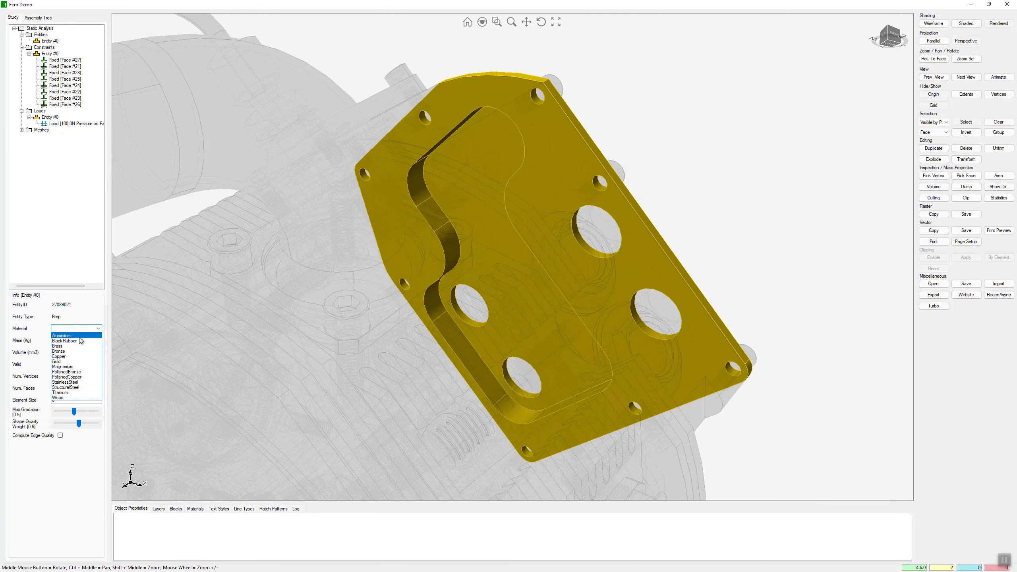
left_click(81, 336)
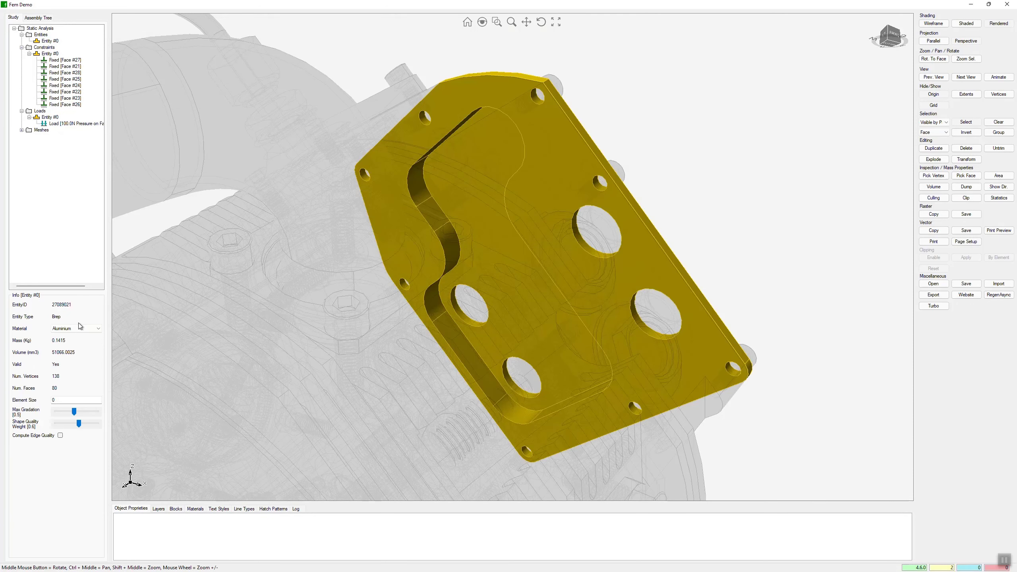
right_click(51, 43)
Step: Mesh Entity #0 uniformly at 2.79, view its shape-quality histogram, then run the static solve
left_click(120, 81)
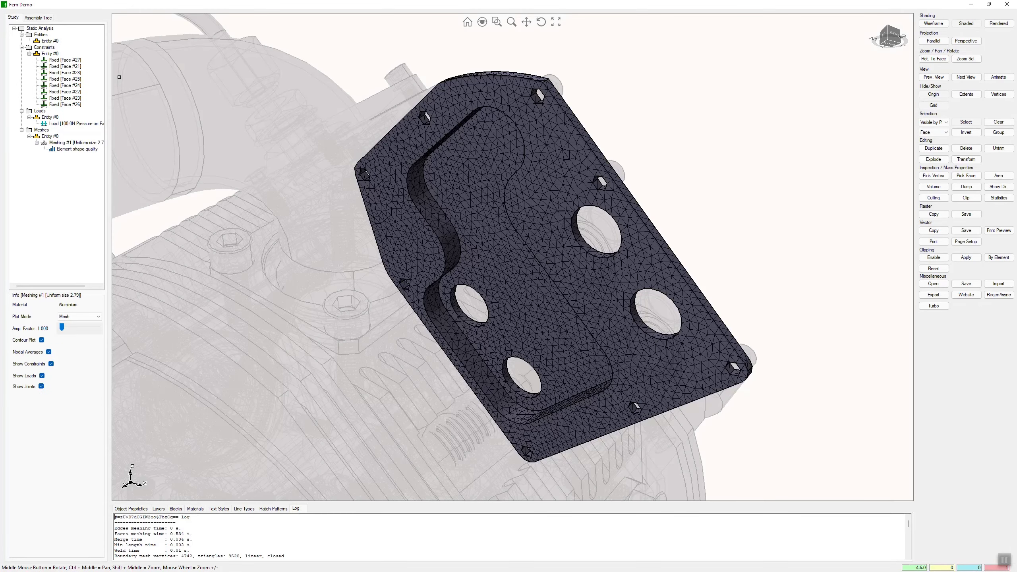
mouse_move(509, 222)
middle_mouse_down()
mouse_move(335, 250)
mouse_move(495, 227)
mouse_move(456, 233)
mouse_move(443, 213)
middle_mouse_up()
left_click(74, 149)
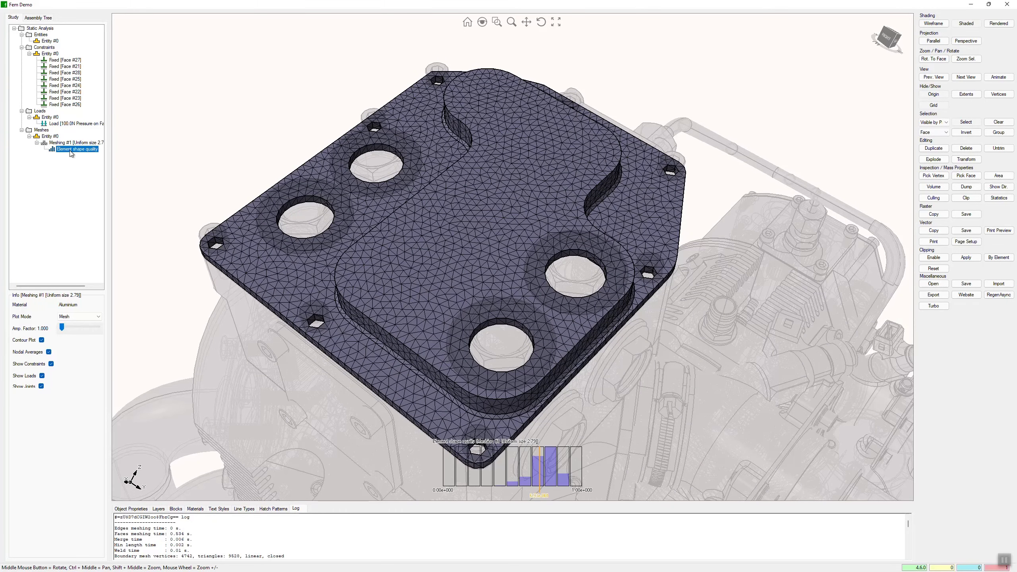
mouse_move(350, 222)
middle_mouse_down("ctrl")
mouse_move(479, 228)
mouse_move(421, 230)
middle_mouse_up("ctrl")
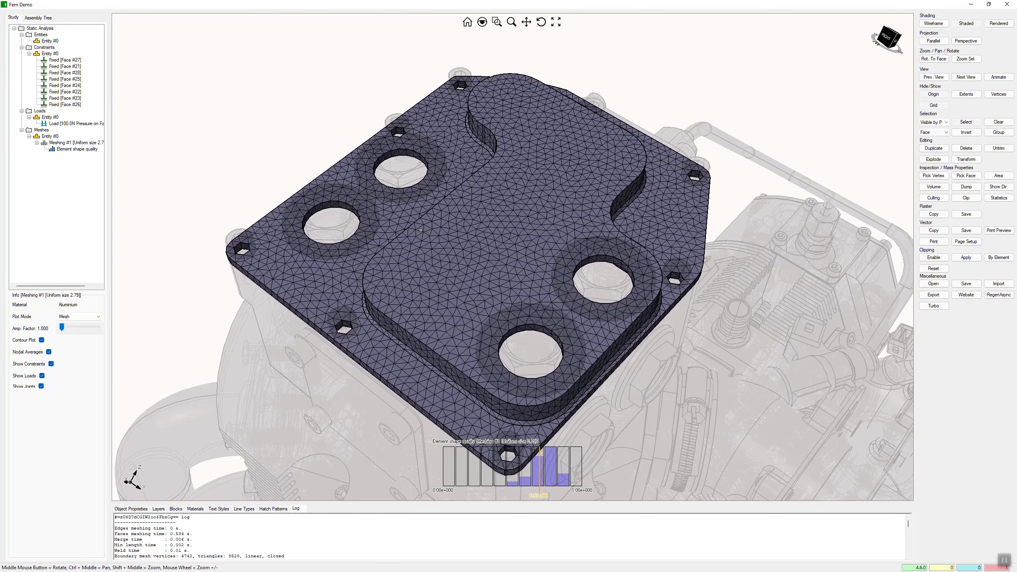
left_click(72, 147)
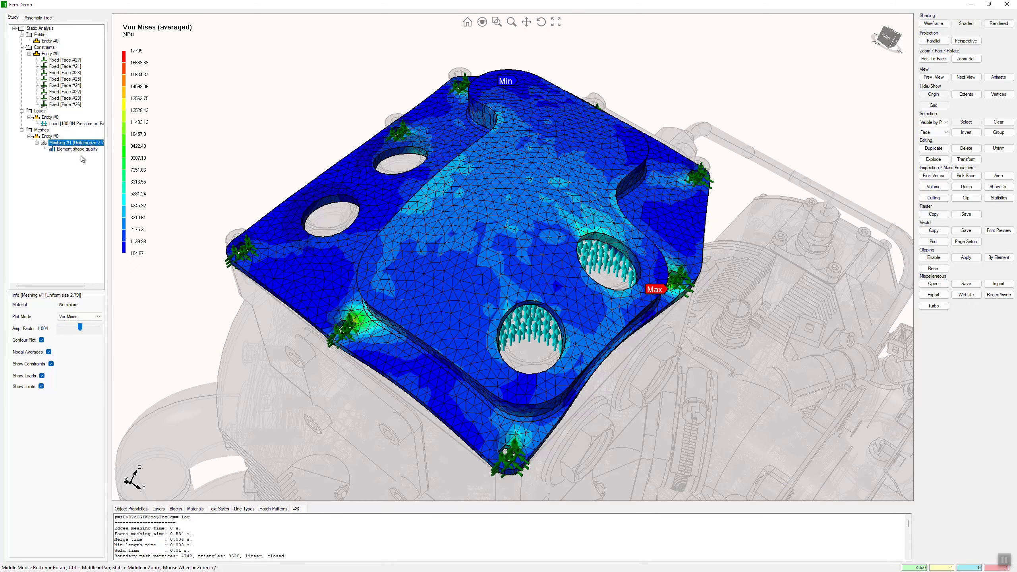
Step: Set deformation amplification to 0 and plot averaged Von Mises stress with banded contours
left_click_drag(80, 327, 60, 328)
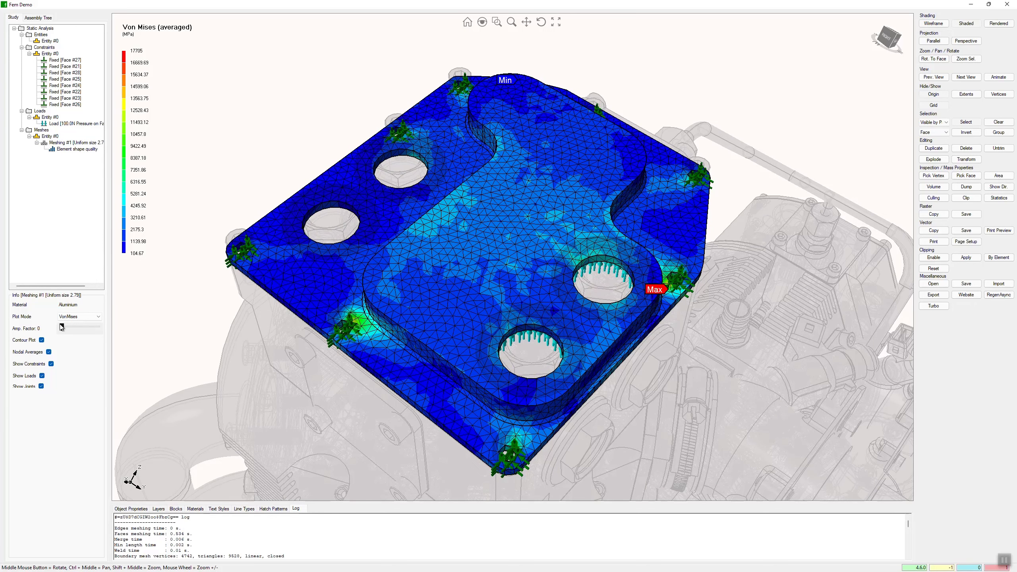
left_click(79, 316)
left_click(76, 345)
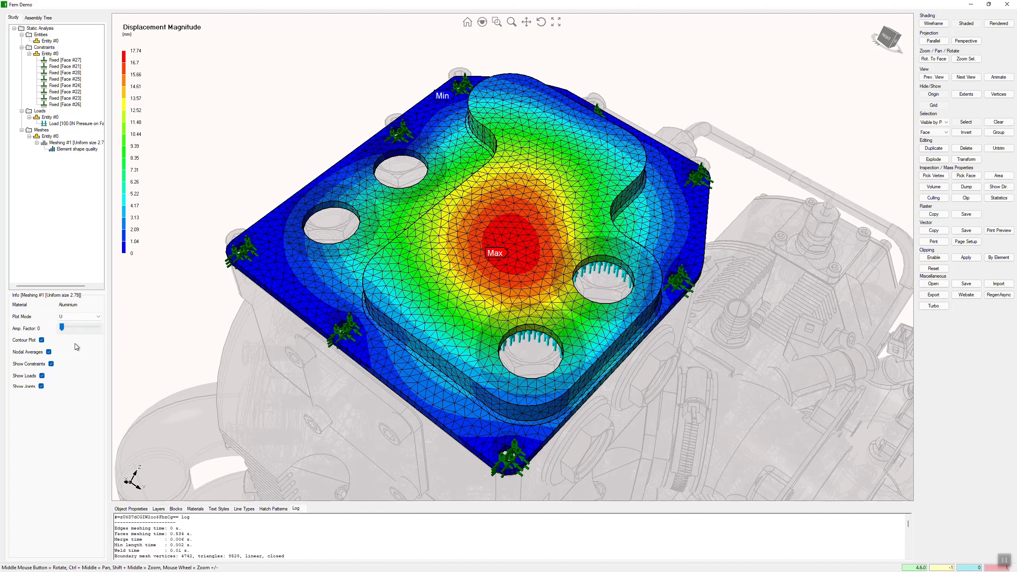
left_click(41, 340)
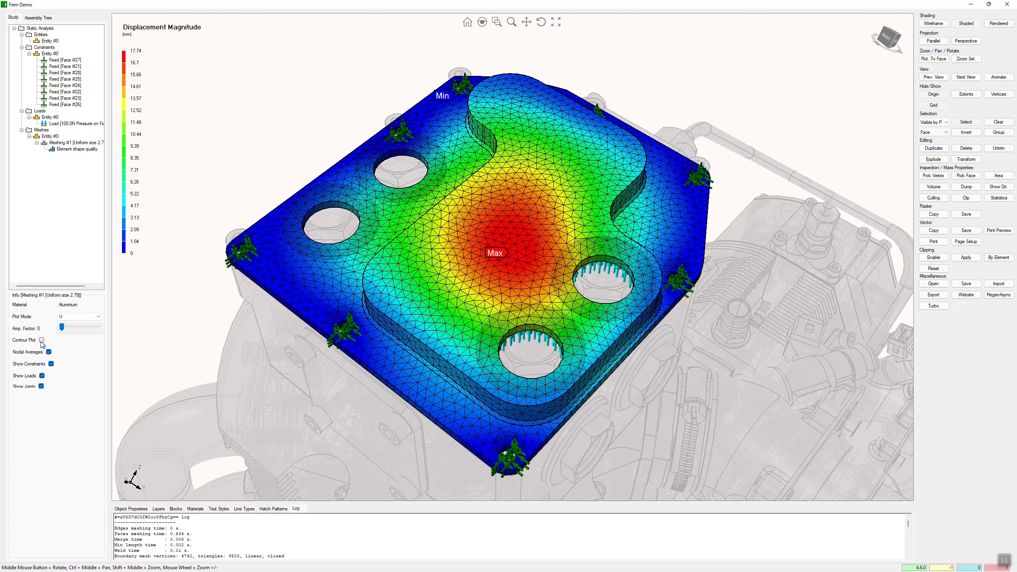
left_click(42, 340)
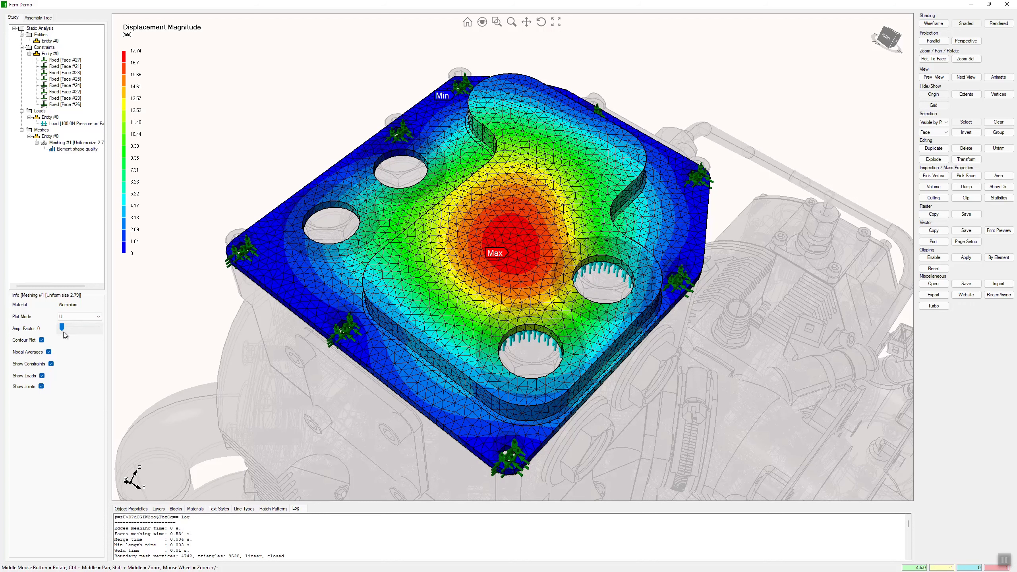
left_click(77, 317)
left_click(78, 397)
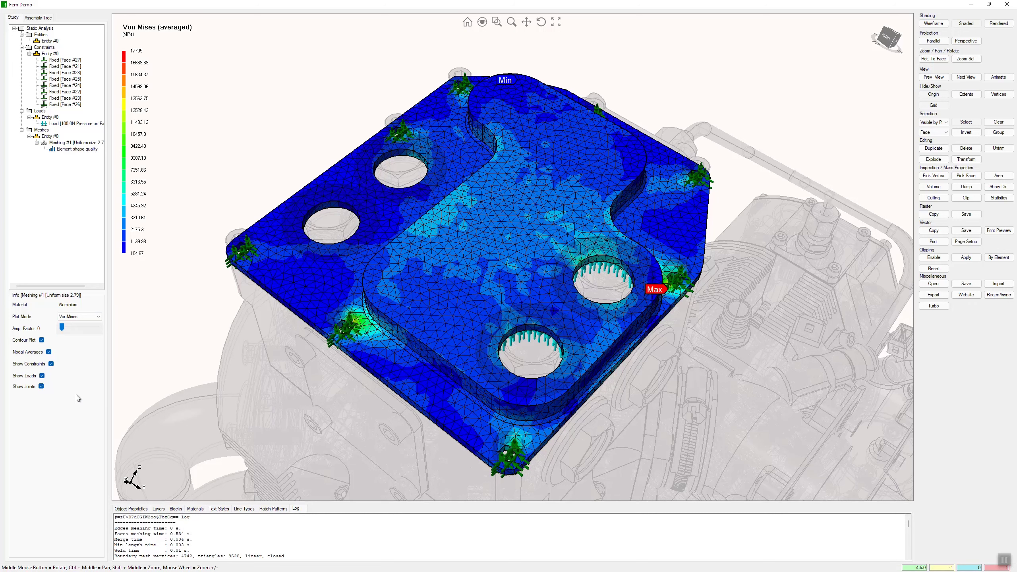
Step: Exit cover editing back to the full engine and orbit to view its underside
right_click(329, 113)
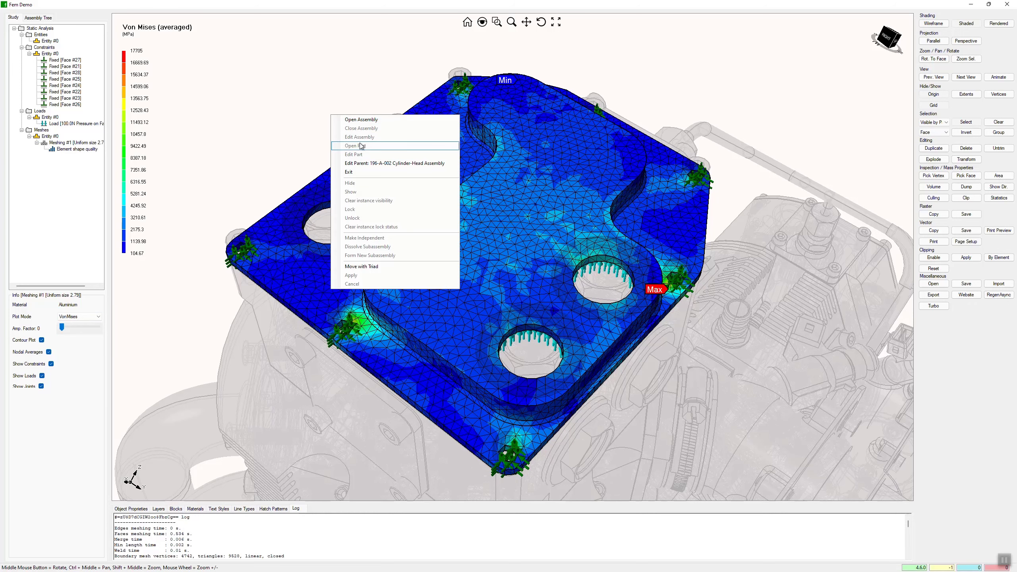
left_click(359, 159)
right_click(336, 125)
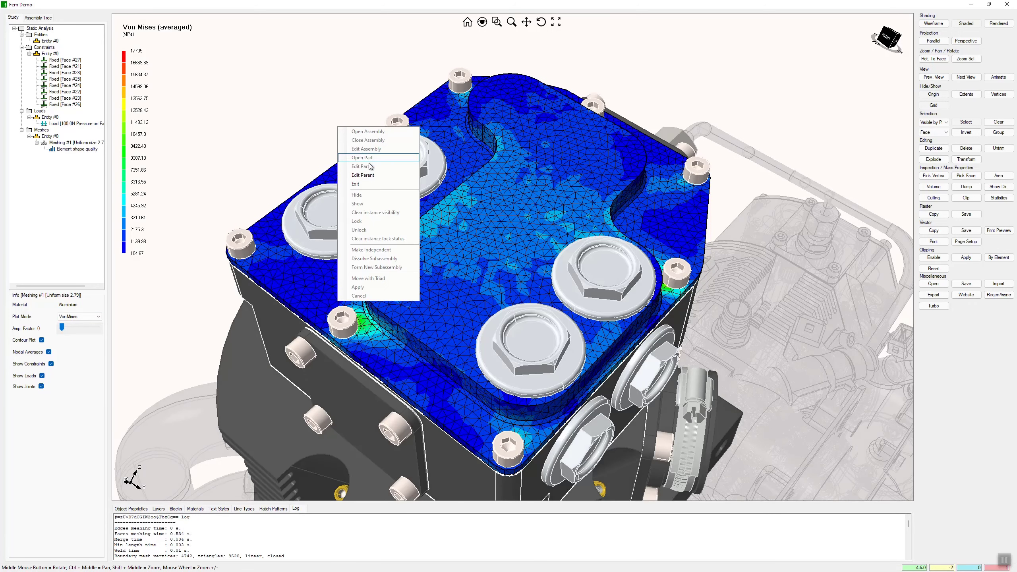
left_click(358, 174)
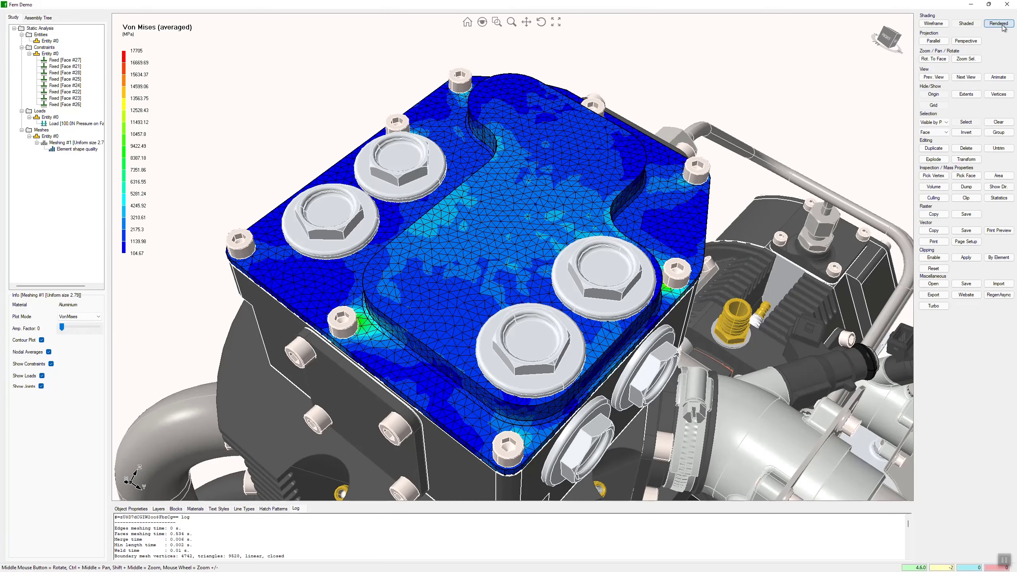
scroll(477, 224, "down", 2)
scroll(477, 224, "down", 2)
scroll(477, 224, "down", 2)
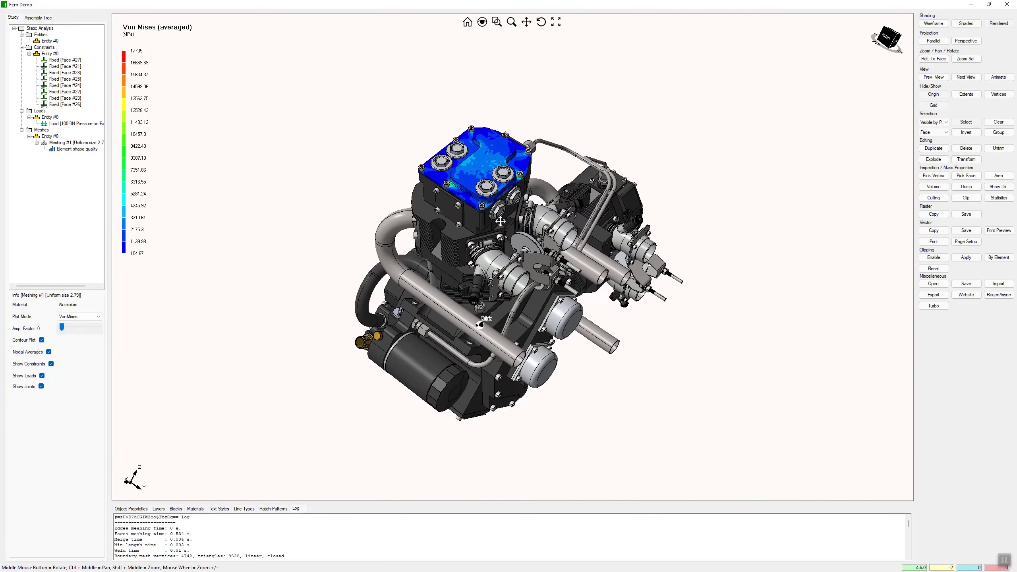
mouse_move(503, 285)
middle_mouse_down()
mouse_move(515, 306)
mouse_move(511, 286)
mouse_move(315, 221)
mouse_move(474, 340)
mouse_move(424, 308)
middle_mouse_up()
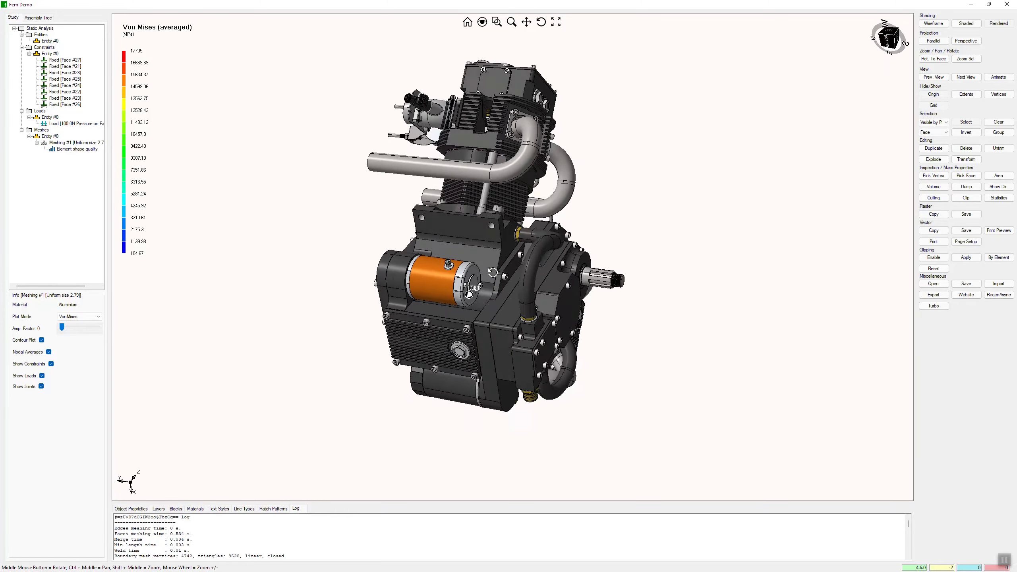
scroll(425, 308, "up", 3)
scroll(425, 308, "up", 3)
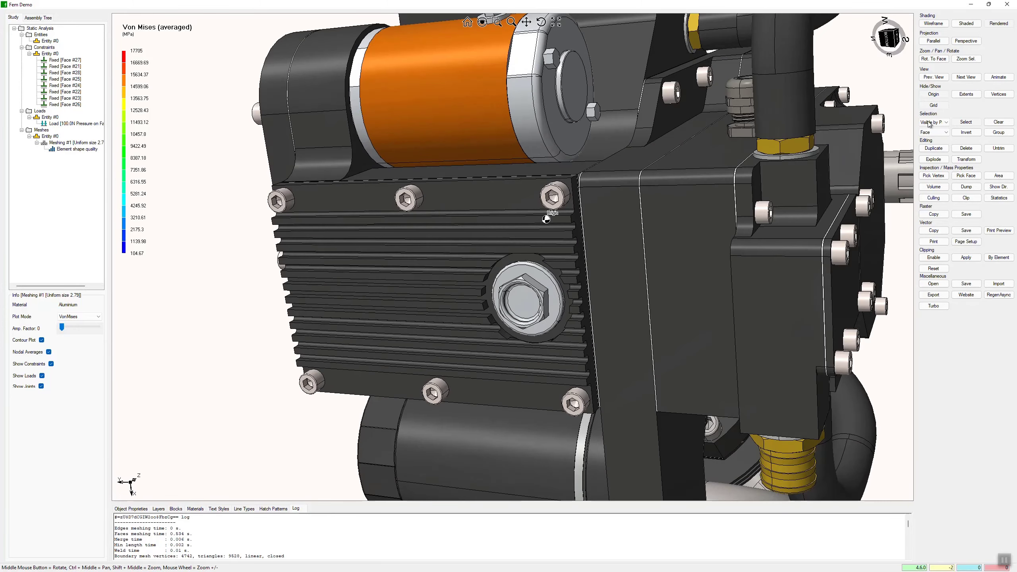
Step: Switch selection to Entity and isolate the sump plate via Edit Assembly as Entity #1
left_click(934, 133)
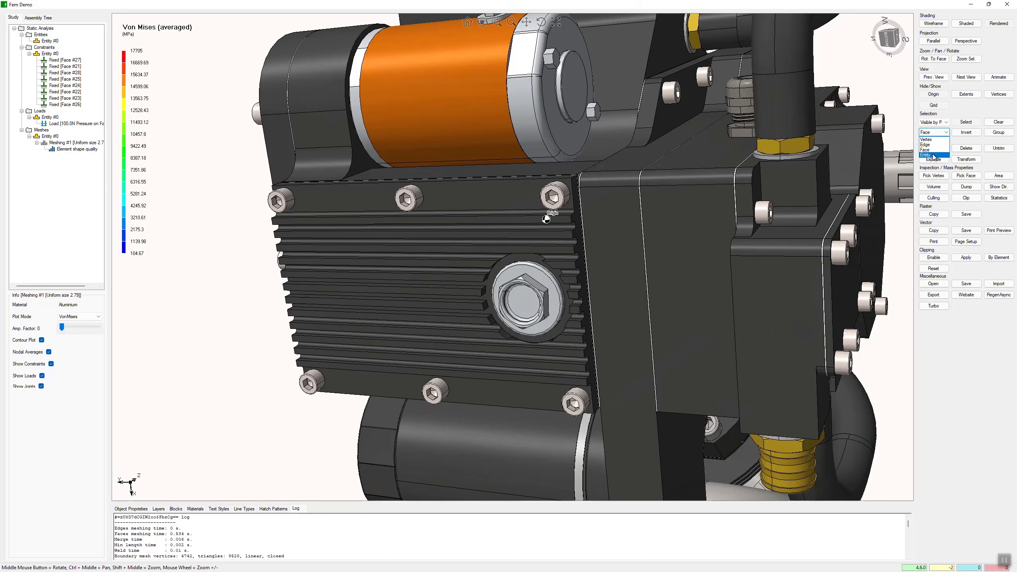
left_click(932, 155)
left_click(472, 201)
right_click(472, 200)
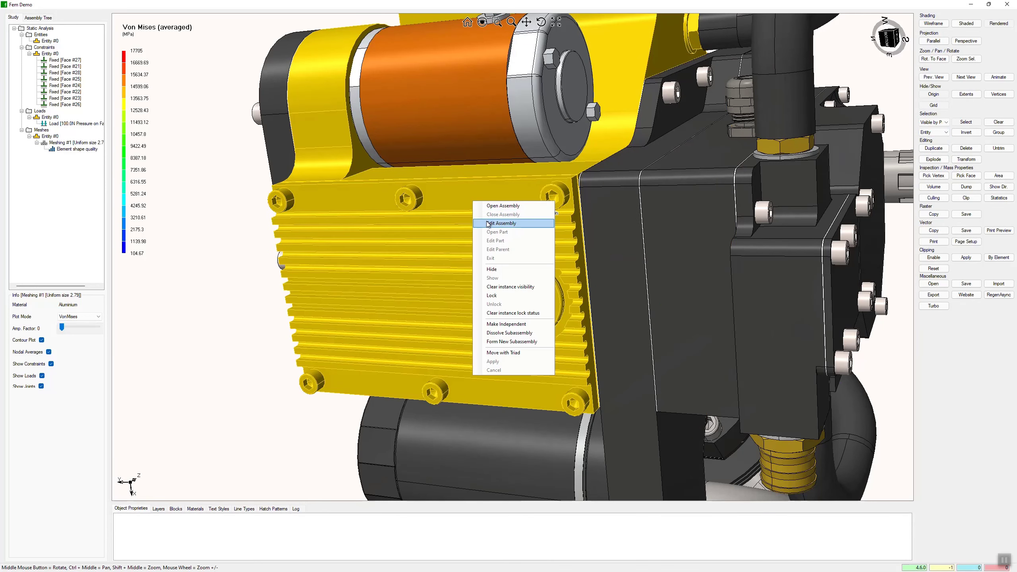
left_click(502, 219)
right_click(476, 201)
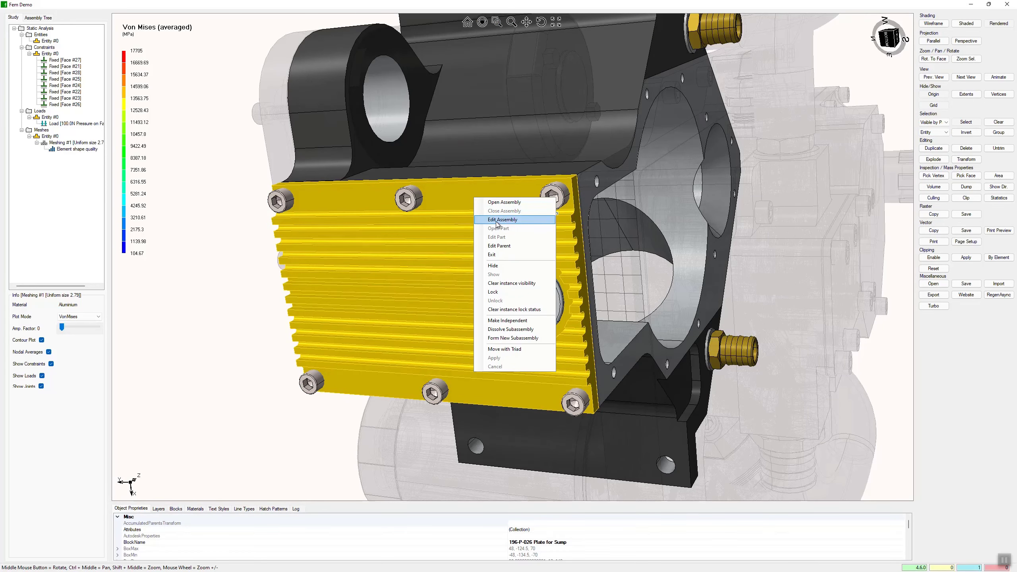
left_click(497, 220)
left_click(474, 200)
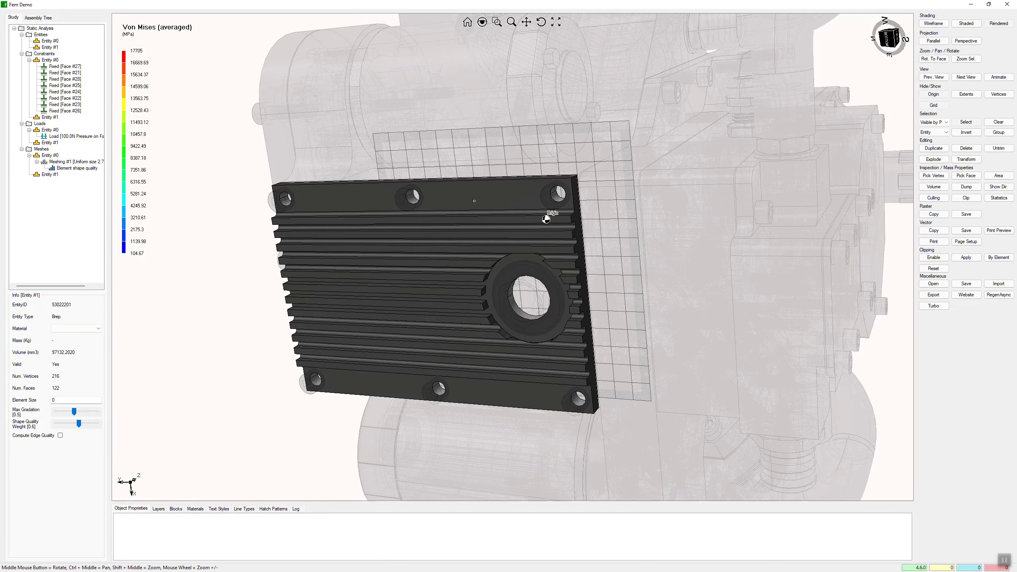
Step: Assign Copper as the sump plate's material
left_click(51, 47)
left_click(89, 328)
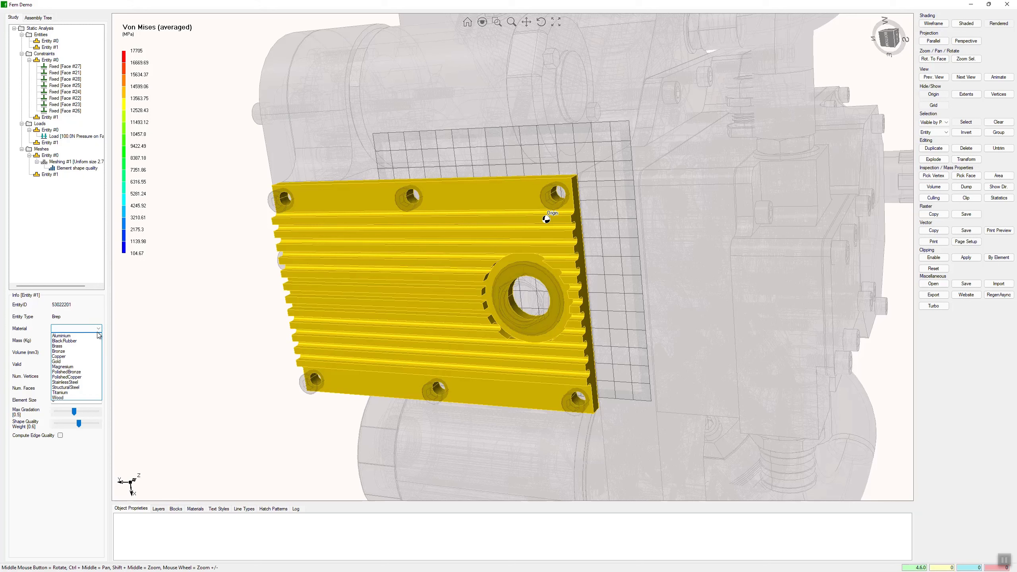
left_click(88, 356)
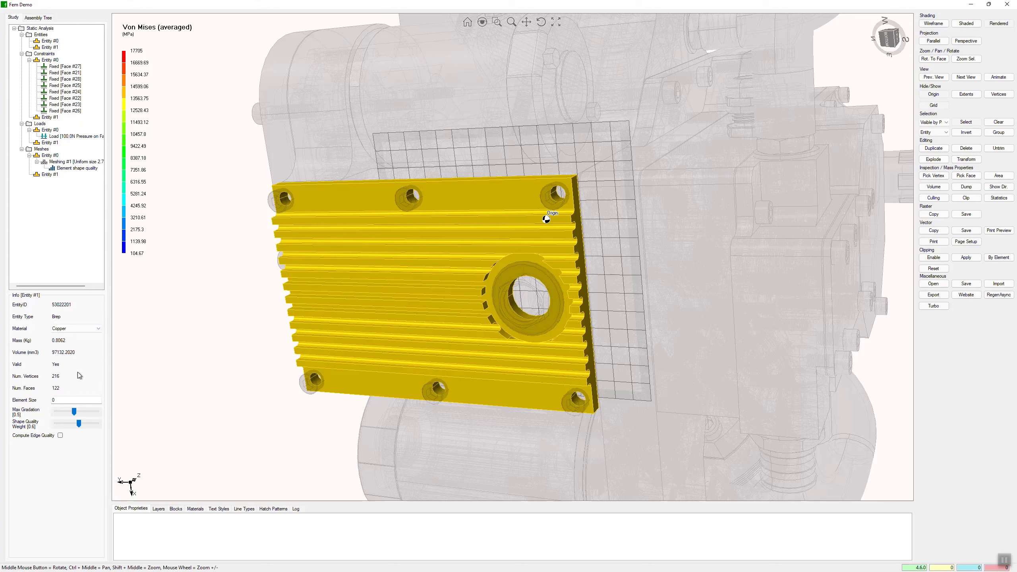
Step: Mesh the plate with element size 2 and show its element shape quality
left_click(69, 399)
left_click(48, 48)
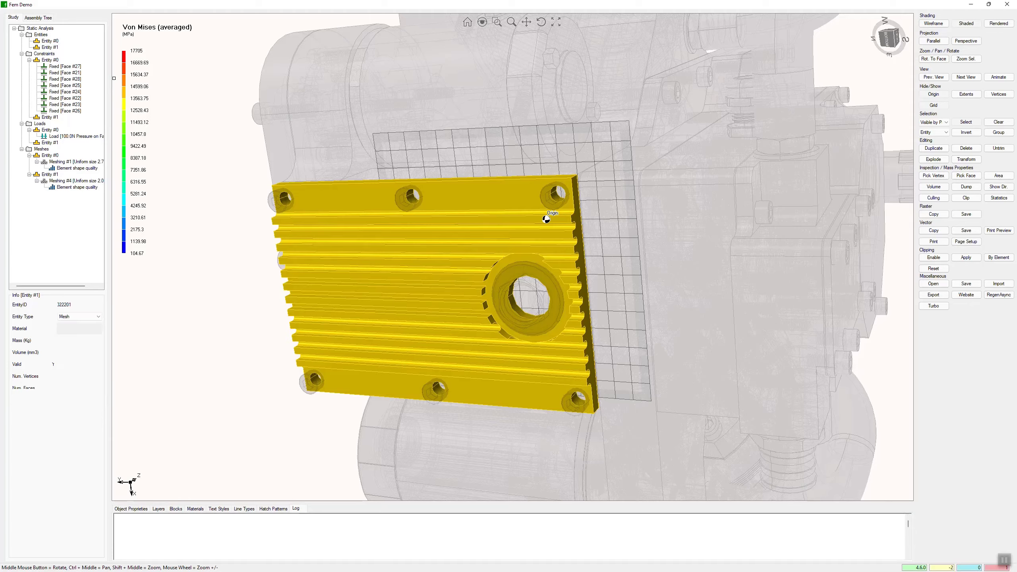
mouse_move(245, 275)
middle_mouse_down()
mouse_move(472, 385)
mouse_move(318, 93)
middle_mouse_up()
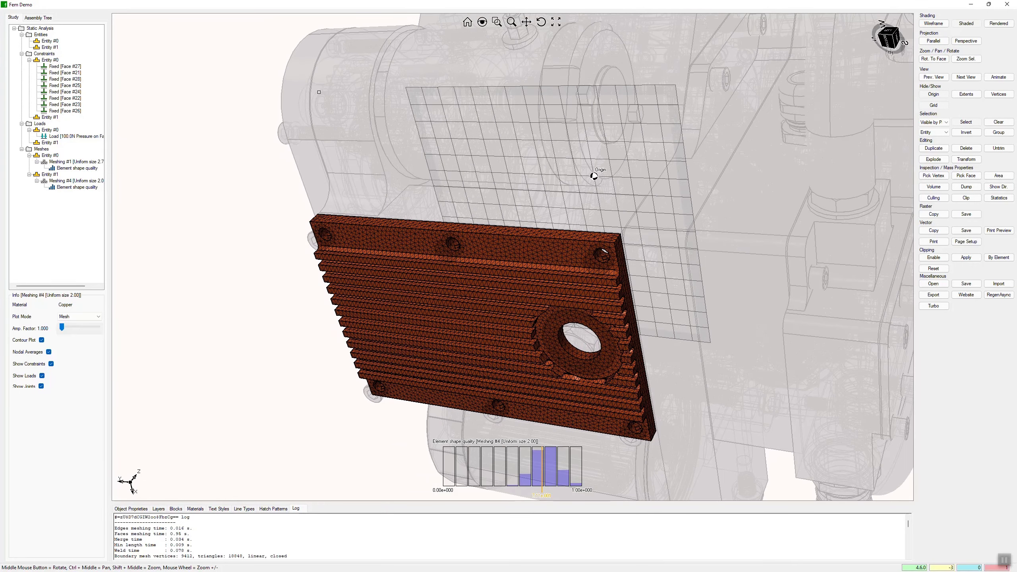
left_click(58, 188)
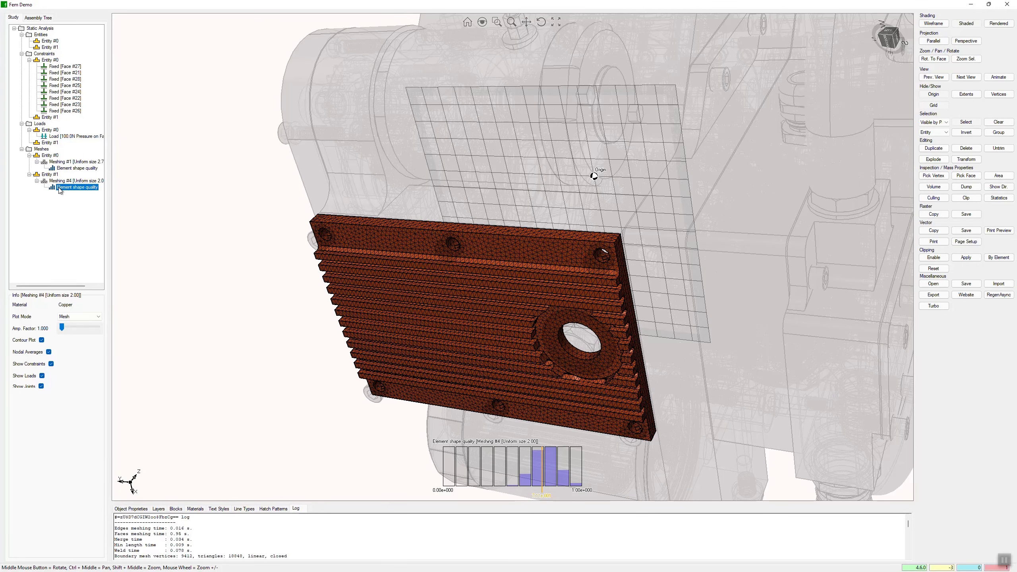
Step: Leave the sump plate via Edit Parent and Exit, then zoom out and orbit the full engine
right_click(268, 224)
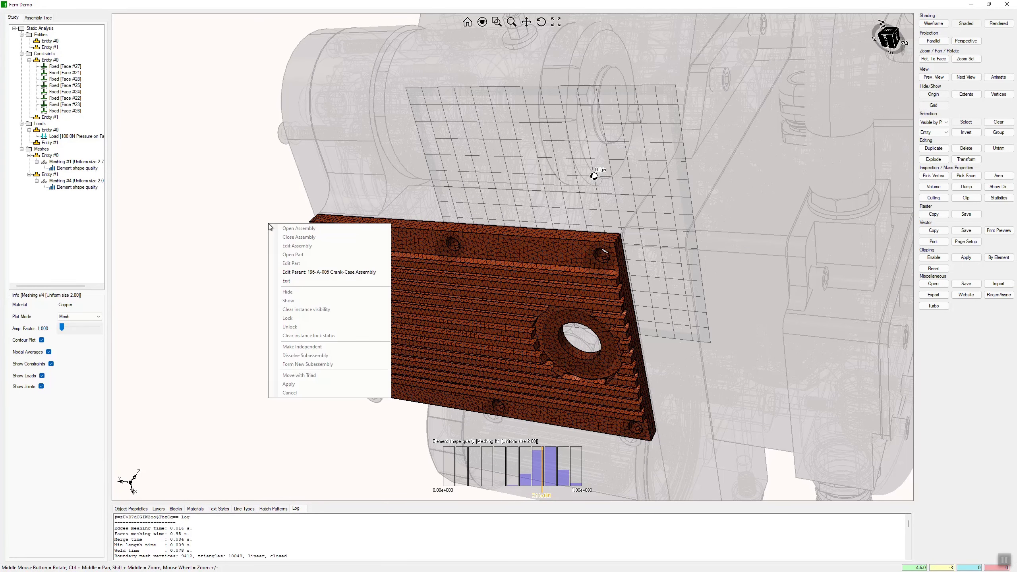
left_click(292, 273)
right_click(261, 288)
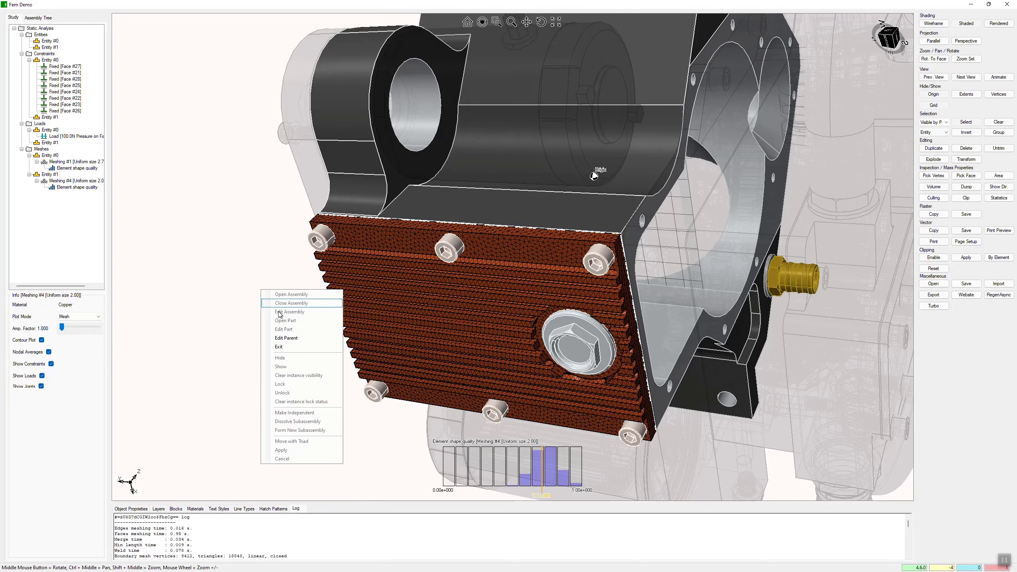
left_click(284, 338)
left_click(998, 25)
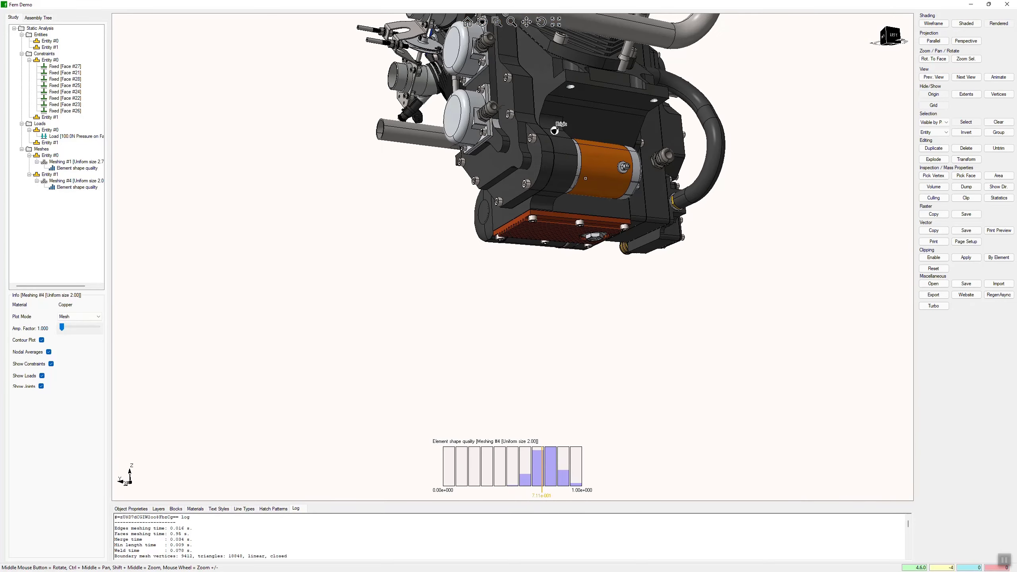
mouse_move(586, 178)
middle_mouse_down()
mouse_move(547, 242)
mouse_move(236, 230)
mouse_move(501, 287)
mouse_move(488, 330)
middle_mouse_up()
Step: Open the front gear cover assembly and edit part 196-P-004 Front as Entity #2
left_click(437, 264)
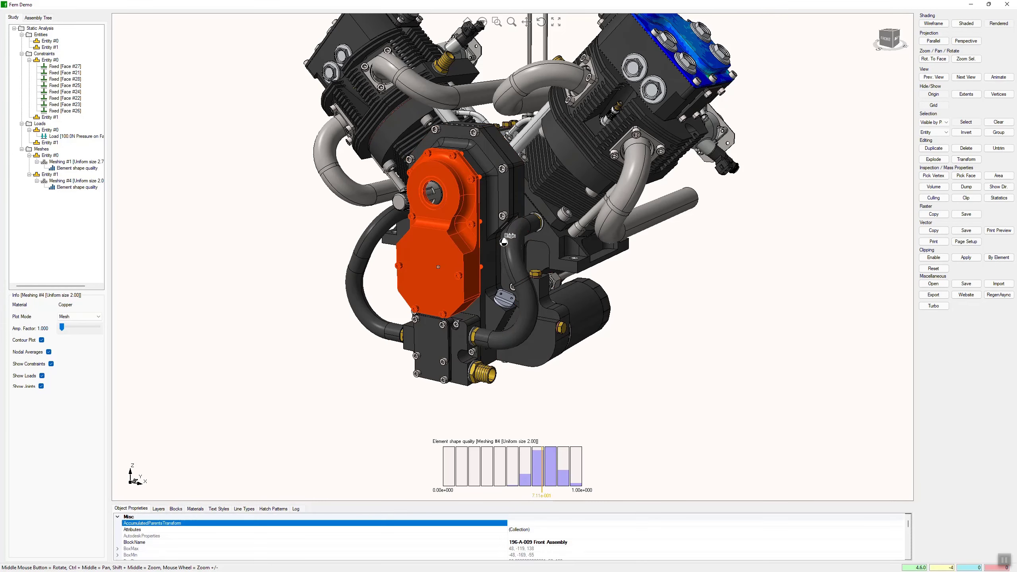
right_click(437, 264)
left_click(460, 276)
right_click(441, 253)
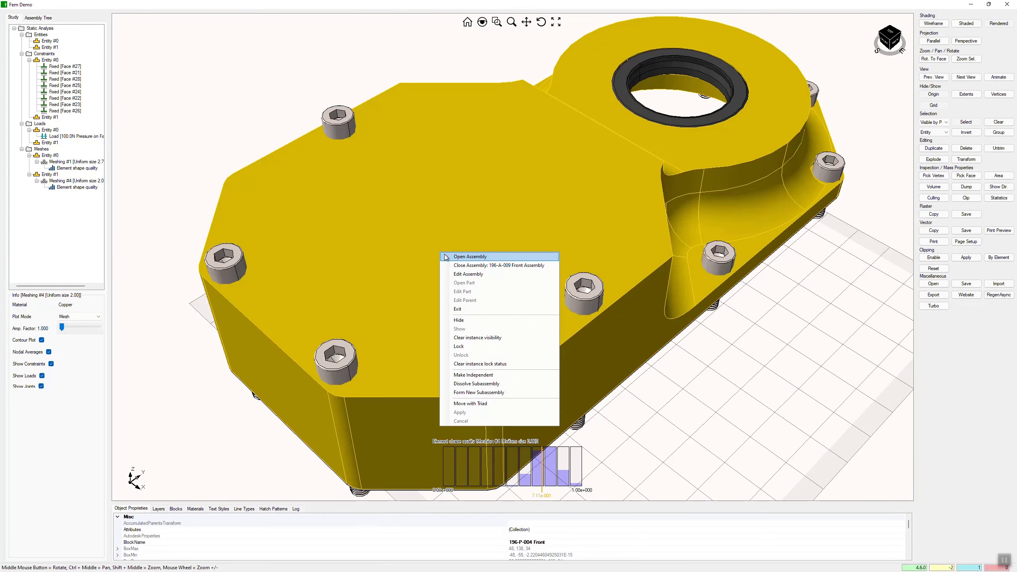
left_click(475, 258)
Step: Orbit the front cover to its underside and hide the background grid
mouse_move(491, 232)
middle_mouse_down()
mouse_move(489, 143)
mouse_move(513, 112)
mouse_move(490, 150)
middle_mouse_up()
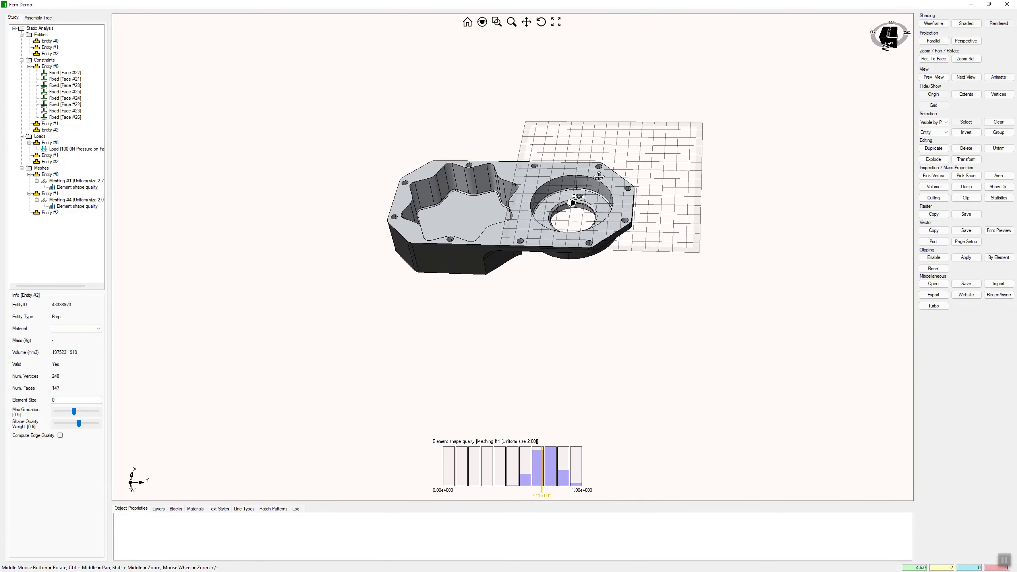
left_click(944, 107)
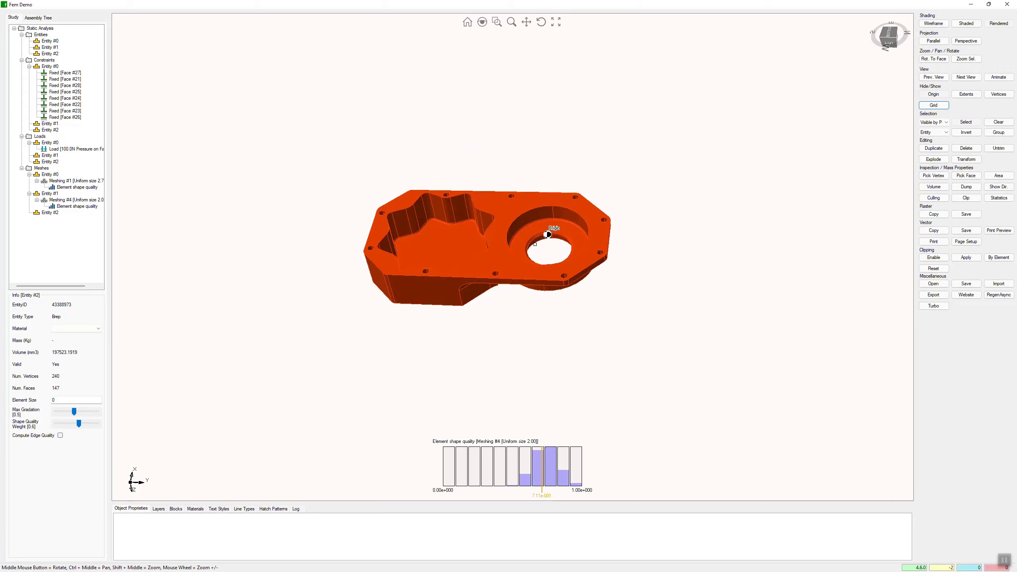
scroll(547, 232, "up", 5)
middle_click_drag(547, 232, 505, 257)
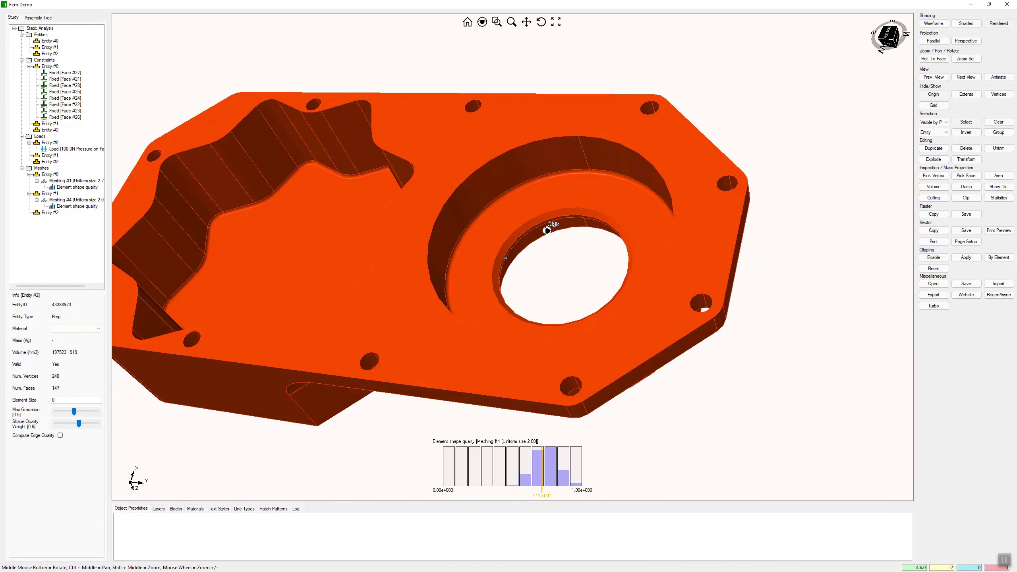
scroll(505, 258, "down", 2)
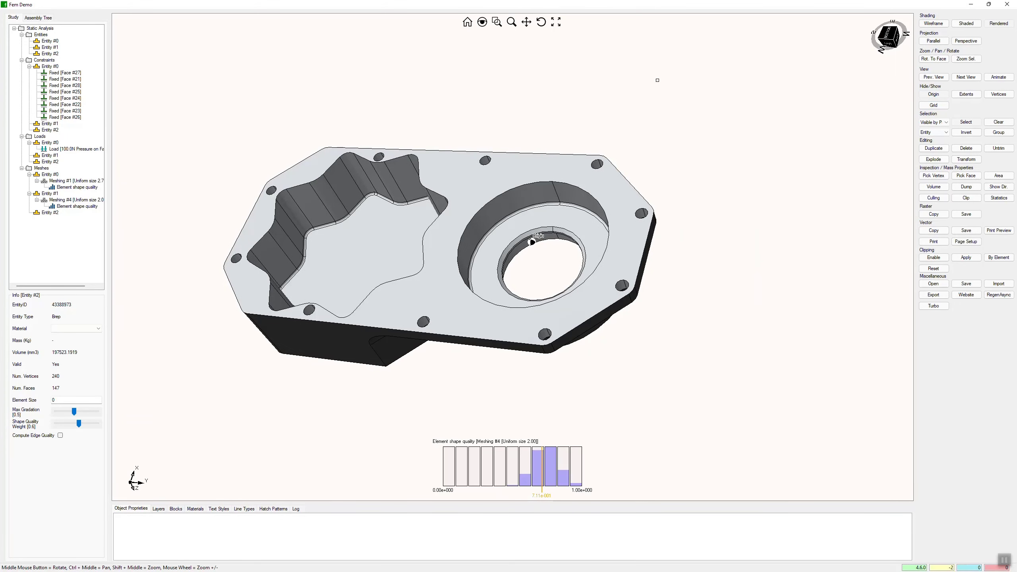
Step: Switch picking to Edge and give the bore edge a 0.5 mm edge size
left_click(933, 133)
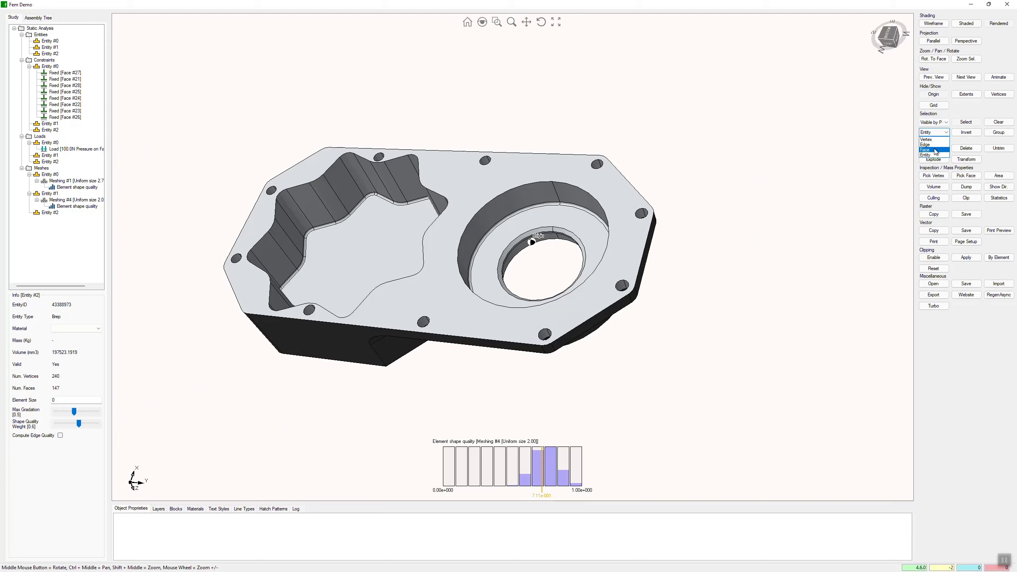
left_click(933, 144)
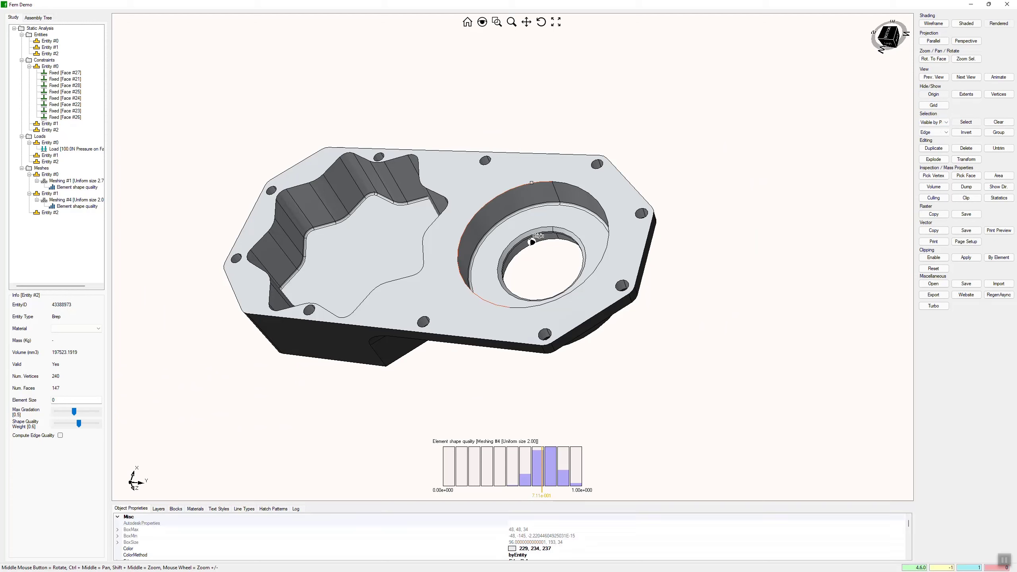
right_click(56, 57)
mouse_move(79, 84)
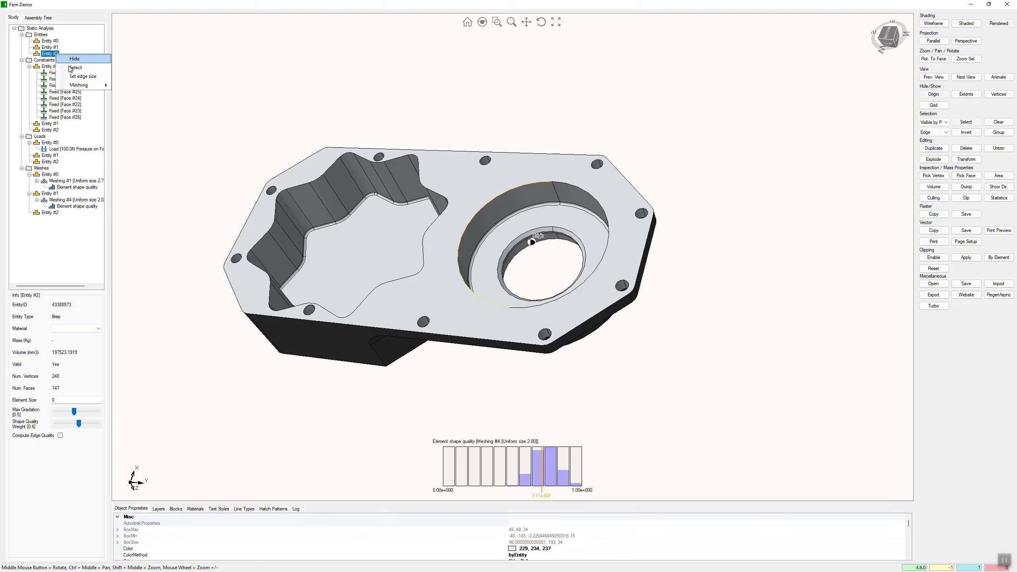
left_click(92, 77)
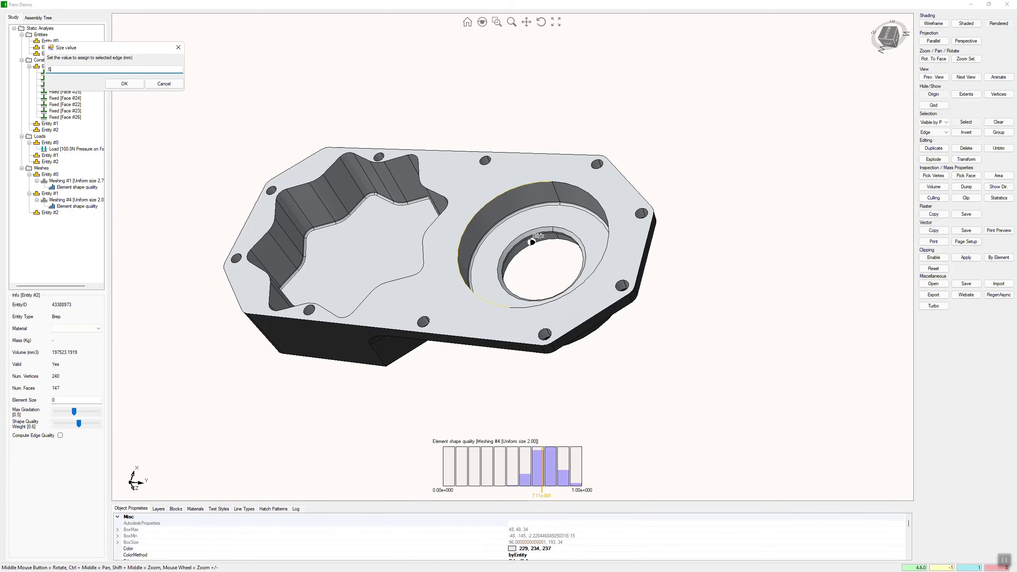
left_click(124, 83)
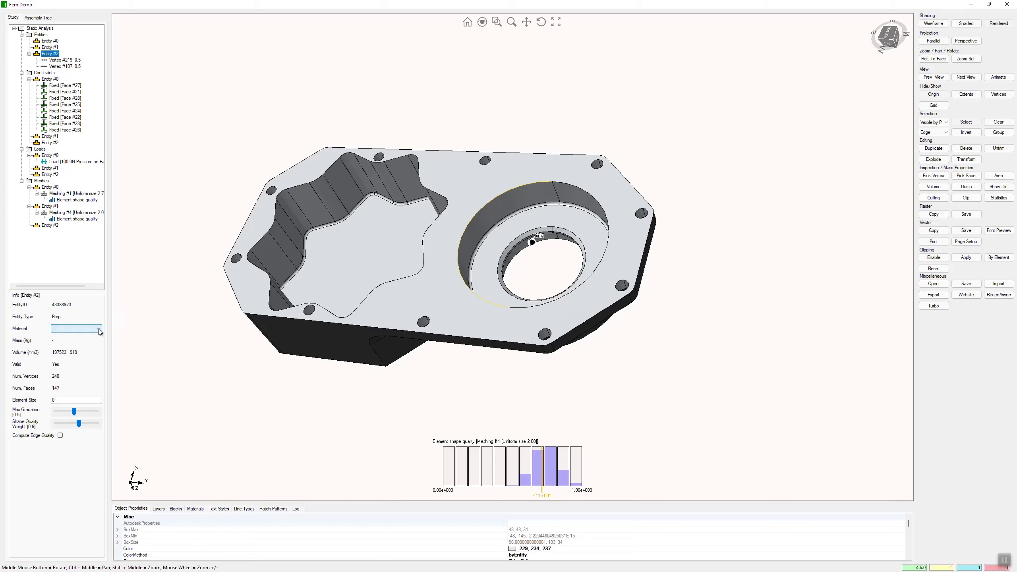
Step: Set Entity #2 to Magnesium with element size 2, then run Meshing > Linear
left_click(88, 329)
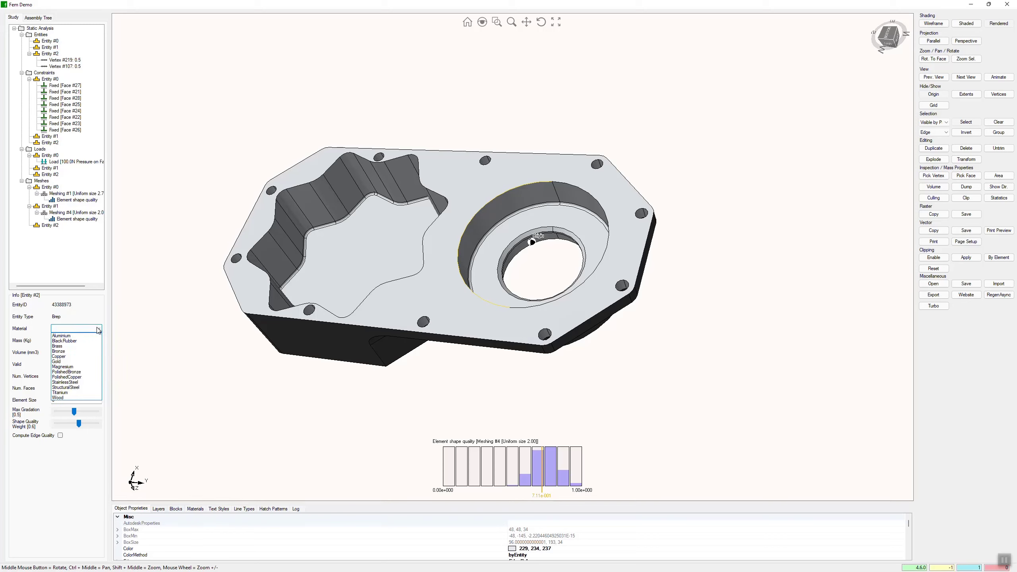
left_click(80, 366)
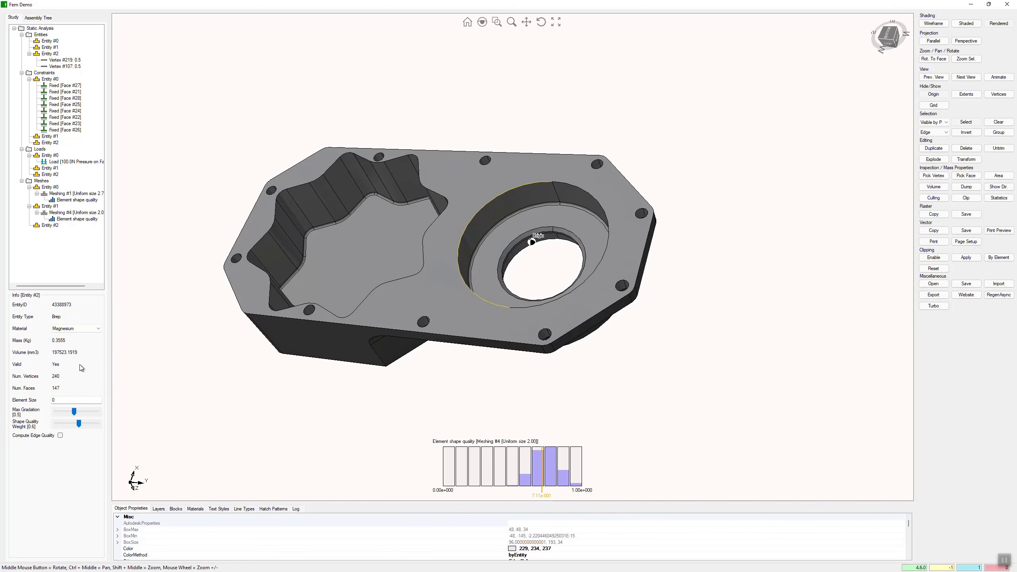
left_click(69, 400)
right_click(47, 54)
mouse_move(68, 85)
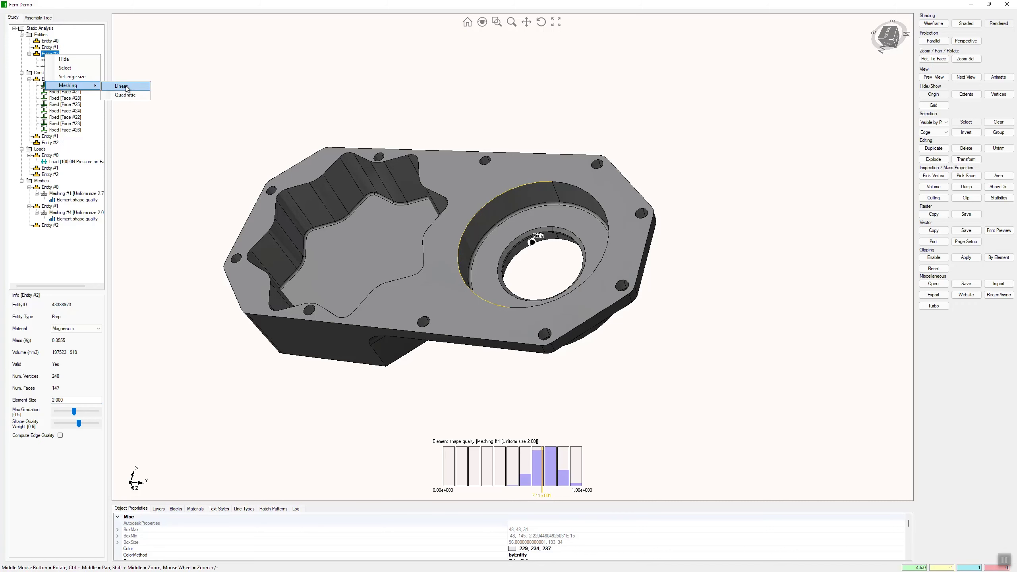
left_click(124, 86)
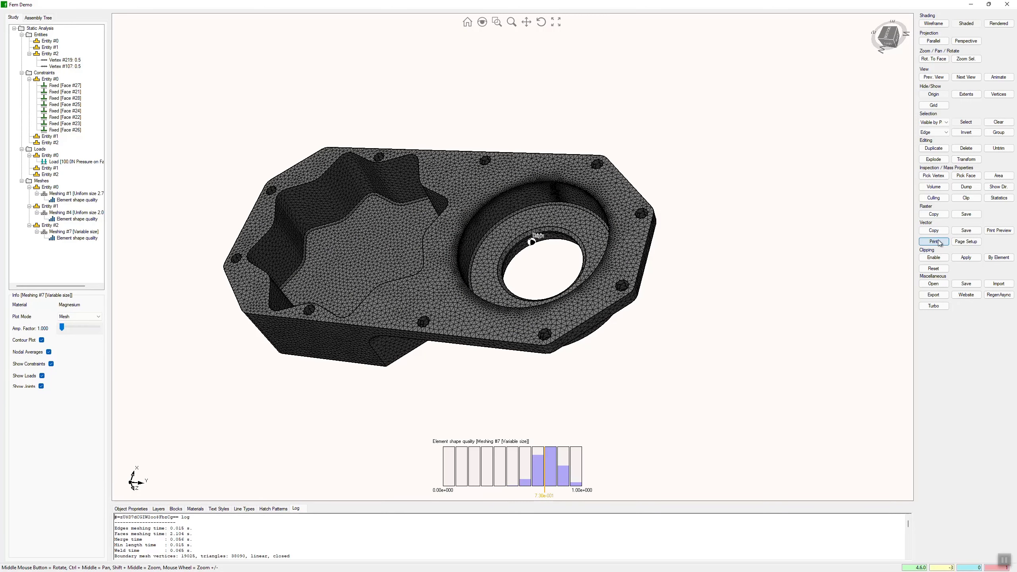
Step: Enable a clipping plane and apply it 13.701 mm into the front cover mesh
left_click(933, 257)
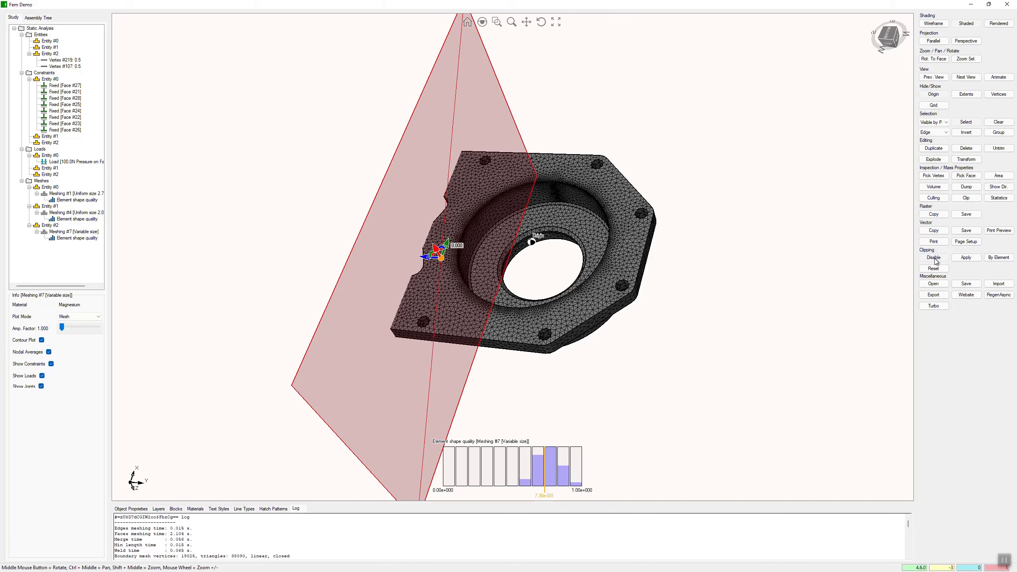
middle_click_drag(572, 285, 733, 245)
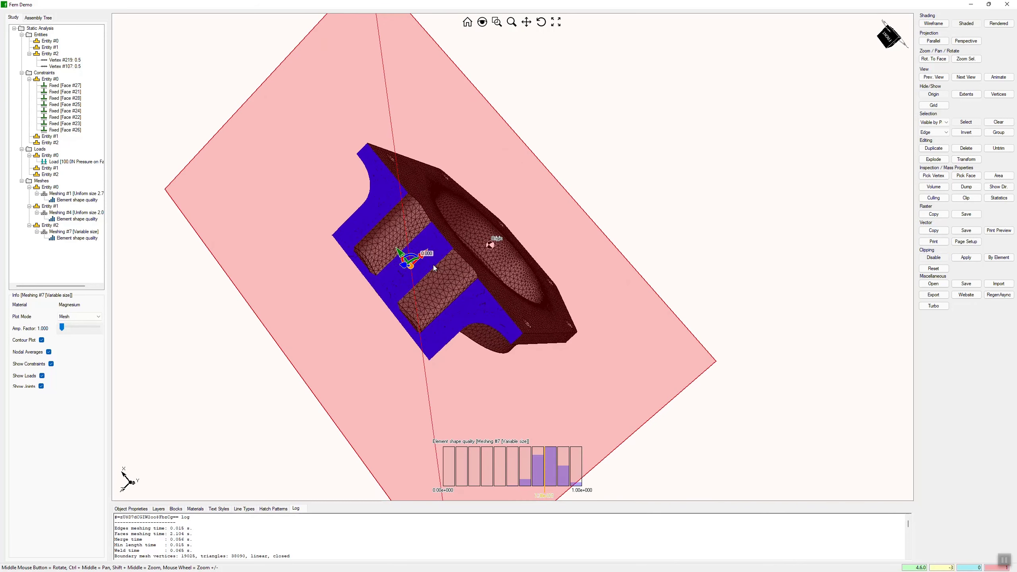
mouse_move(405, 269)
left_mouse_down()
mouse_move(431, 258)
mouse_move(443, 268)
left_mouse_up()
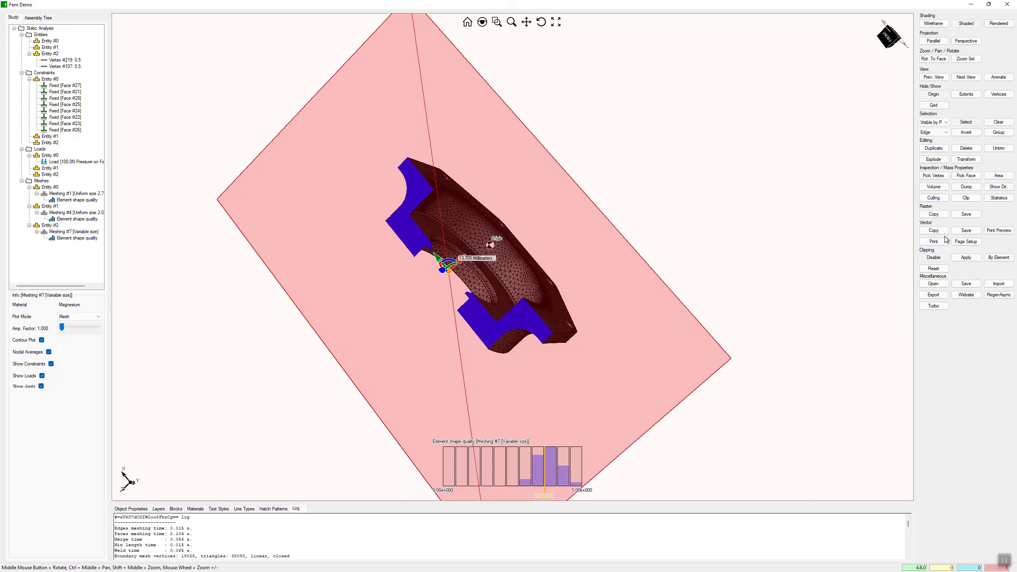
left_click(946, 260)
Step: Zoom and orbit around the cut mesh to inspect the interior elements around the bore
scroll(749, 465, "up", 10)
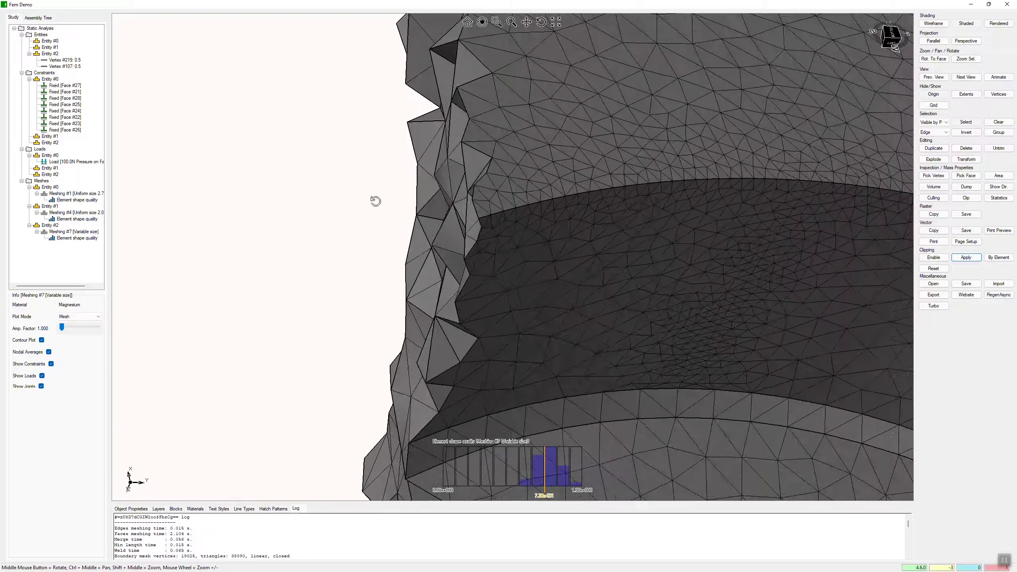
mouse_move(374, 200)
middle_mouse_down()
mouse_move(344, 200)
mouse_move(443, 195)
middle_mouse_up()
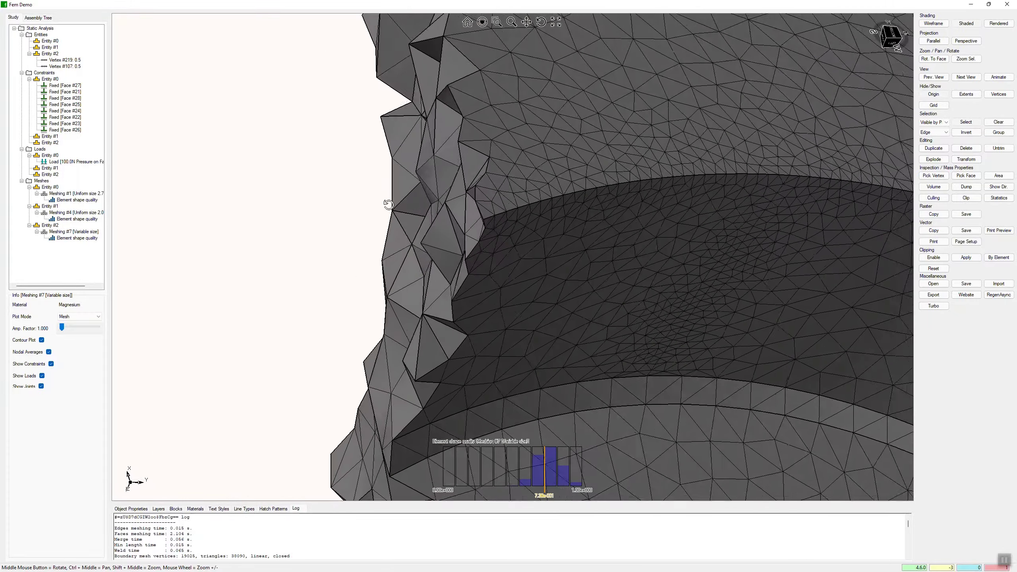
scroll(443, 195, "down", 5)
scroll(363, 198, "down", 3)
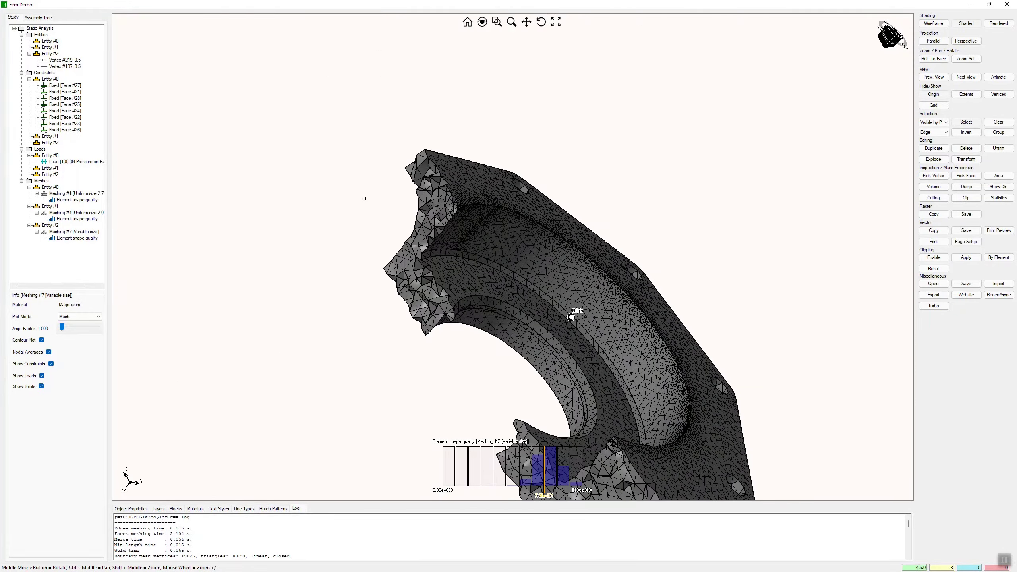
right_click(363, 197)
Step: Restore the full engine assembly and reset it to the Home view
left_click(392, 255)
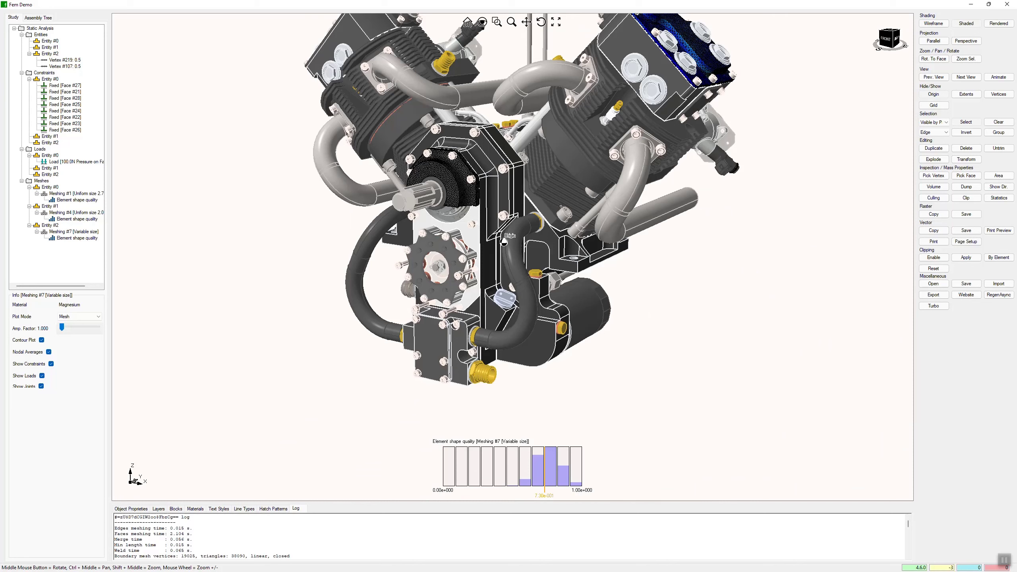
scroll(663, 229, "down", 3)
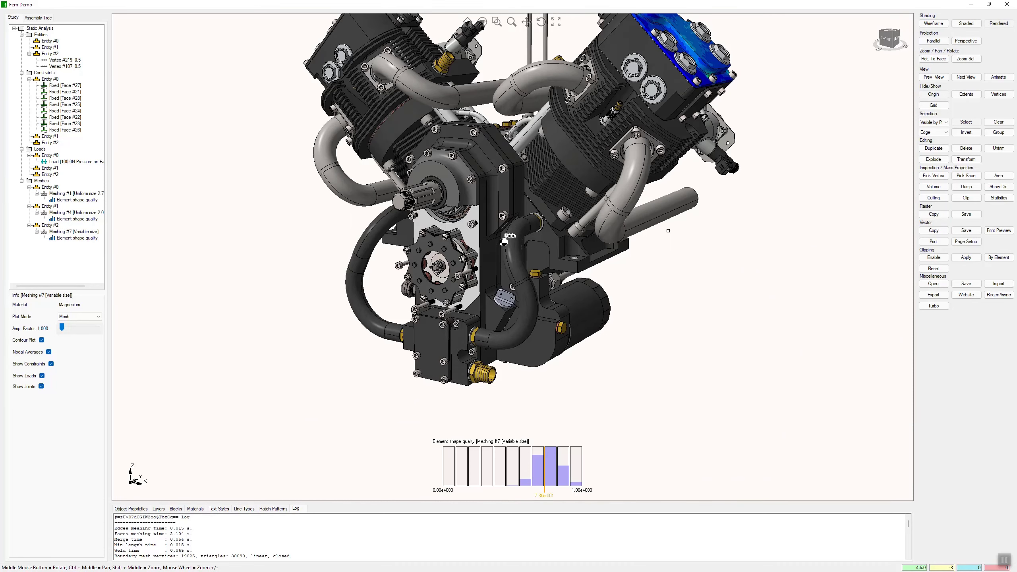
middle_click_drag(627, 211, 620, 232)
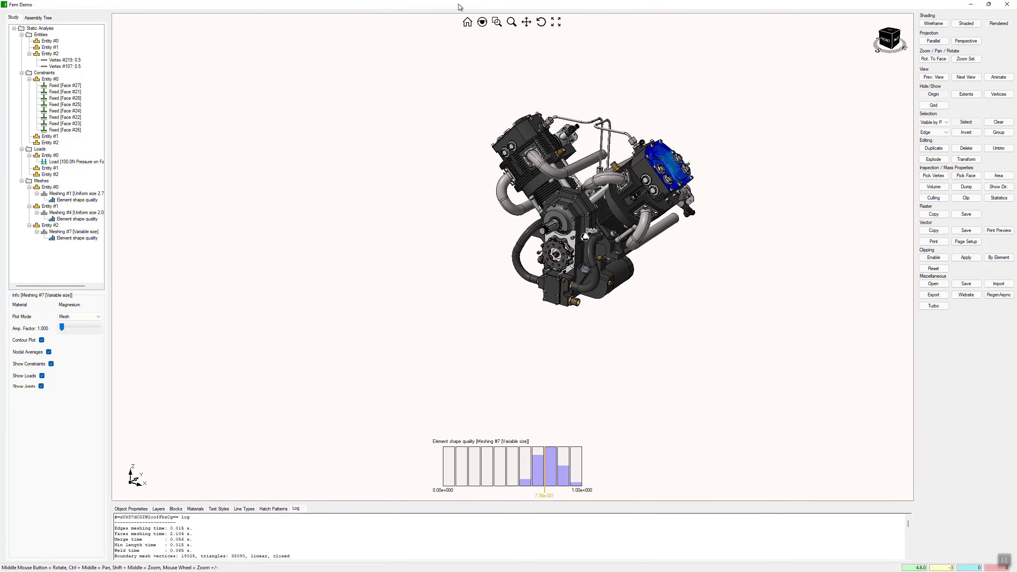
left_click(467, 21)
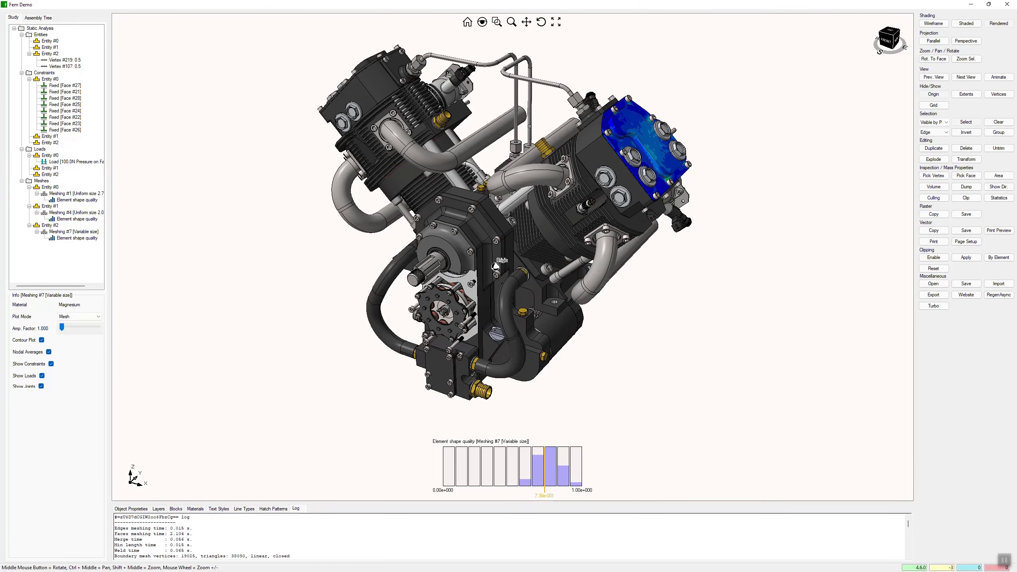
Step: Orbit to view the engine from below and zoom around the crankshaft area
middle_click_drag(495, 266, 498, 97)
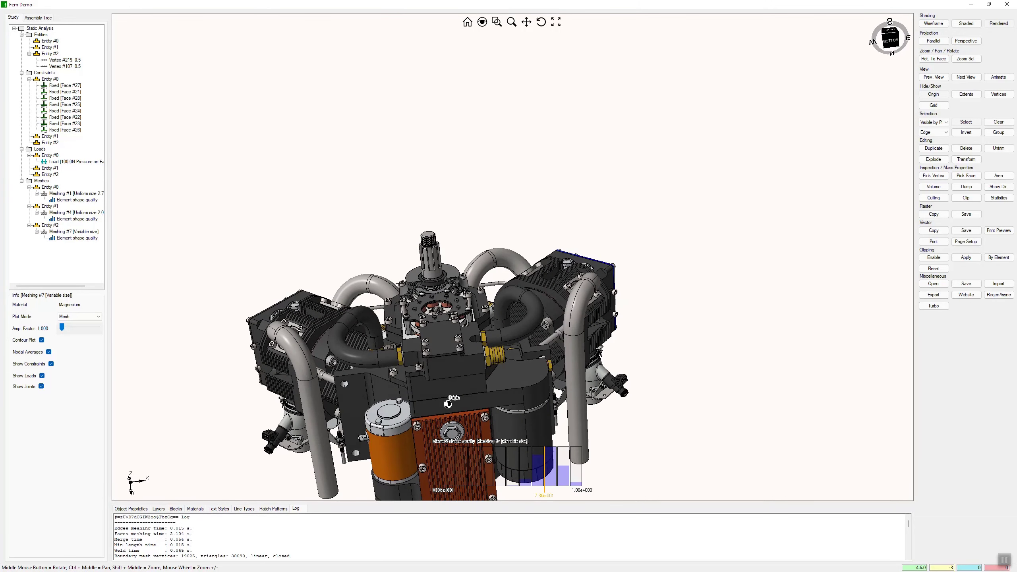
scroll(404, 283, "up", 5)
mouse_move(489, 292)
middle_mouse_down()
mouse_move(512, 284)
mouse_move(463, 308)
middle_mouse_up()
scroll(463, 308, "down", 5)
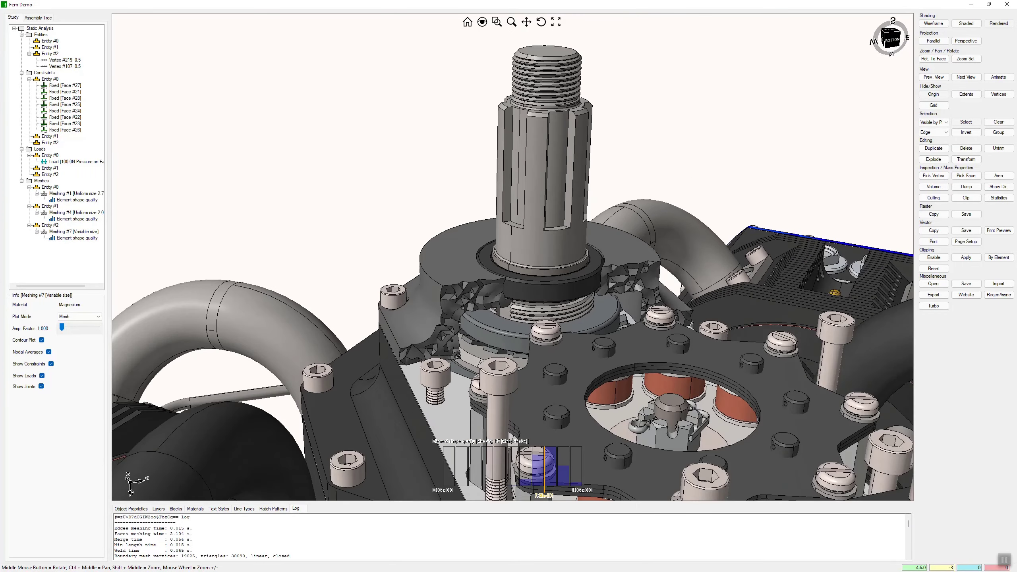